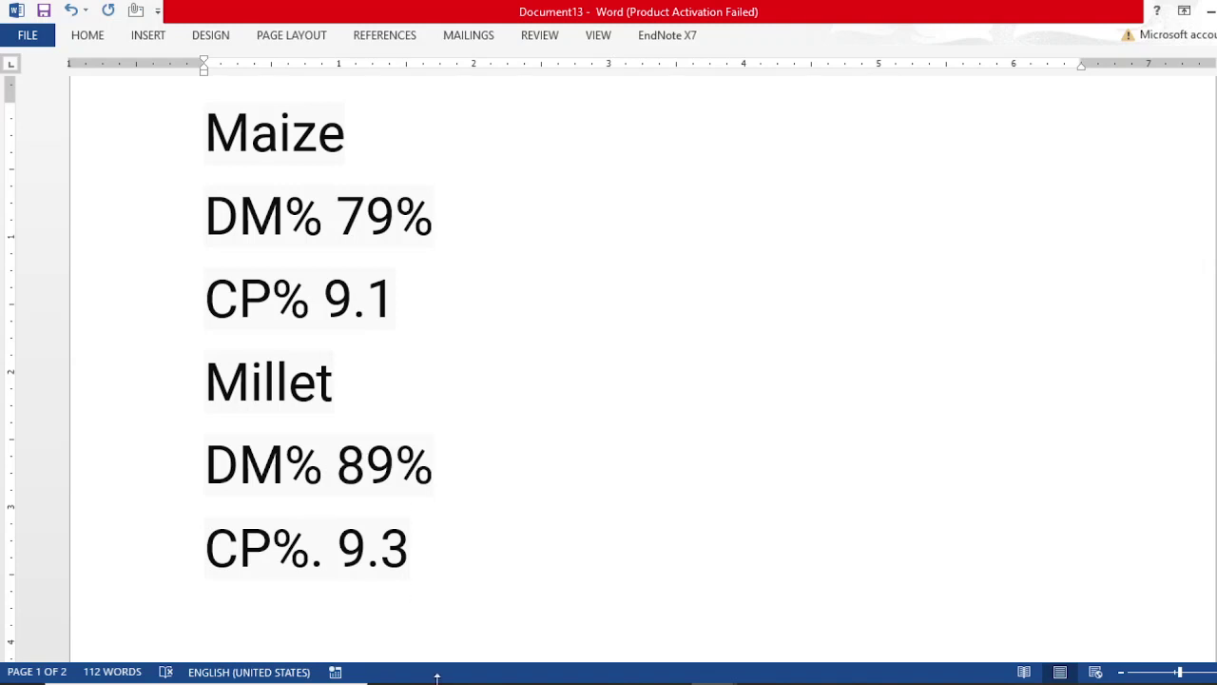
Switch to the Youtube Feed Formulation workbook in Excel and set millet's moisture to 11
mouse_move(494, 684)
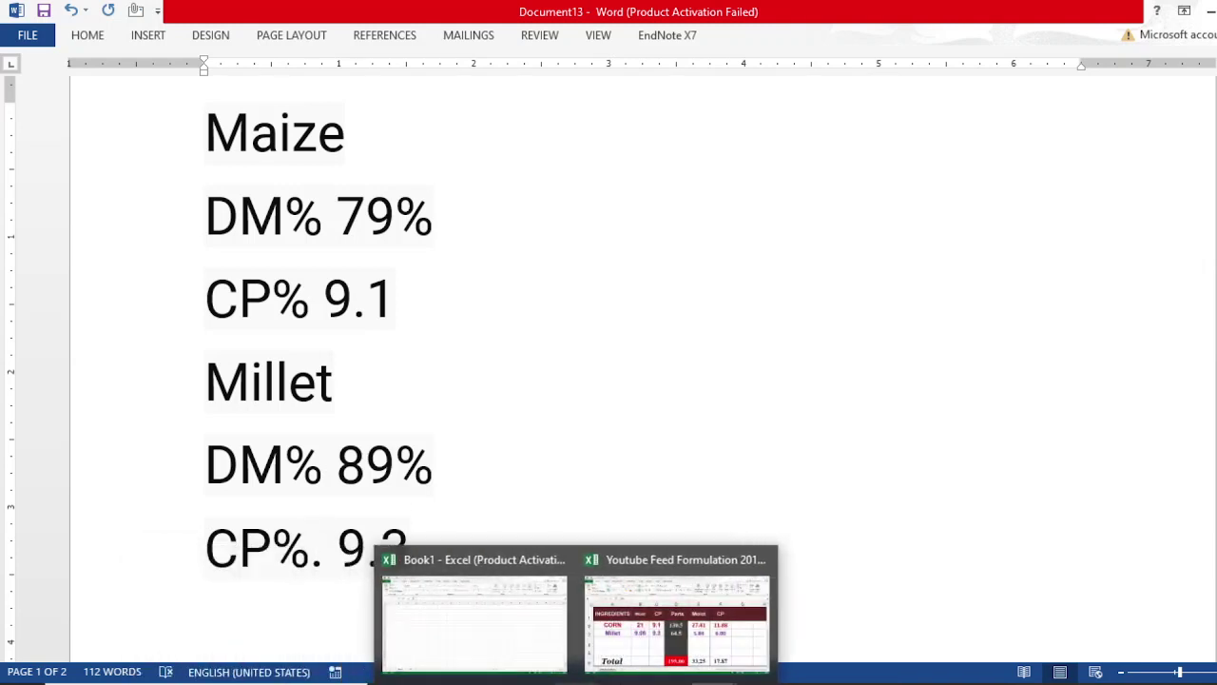
left_click(546, 613)
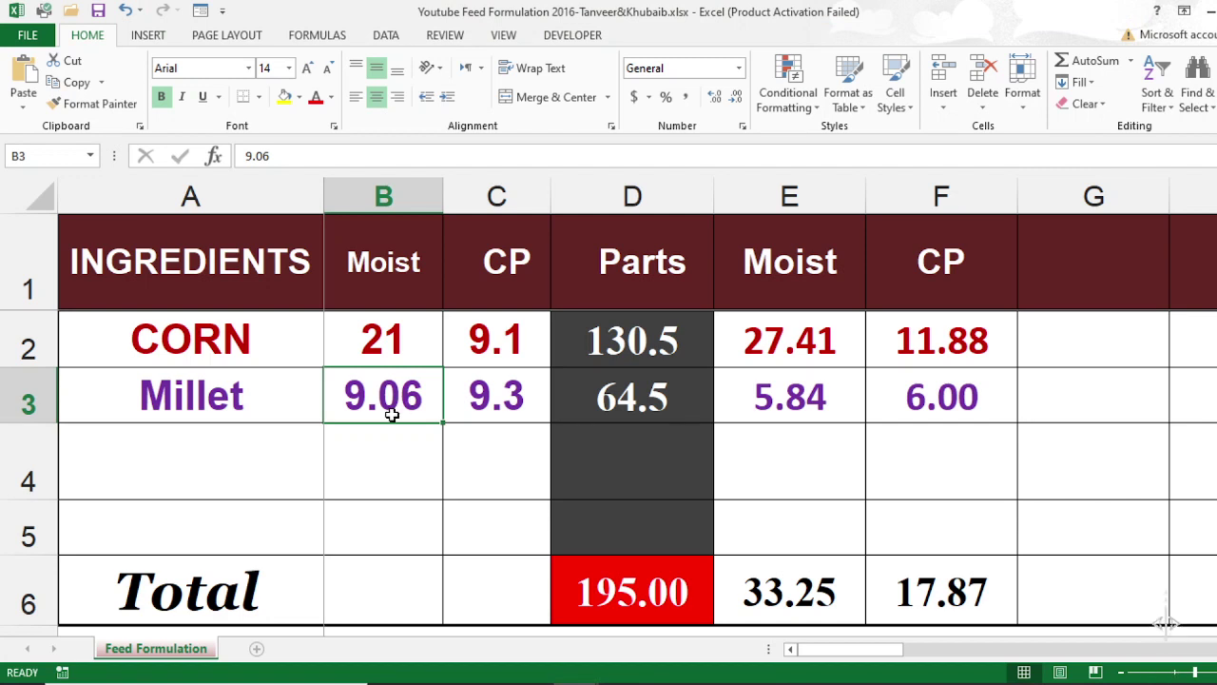
type("11")
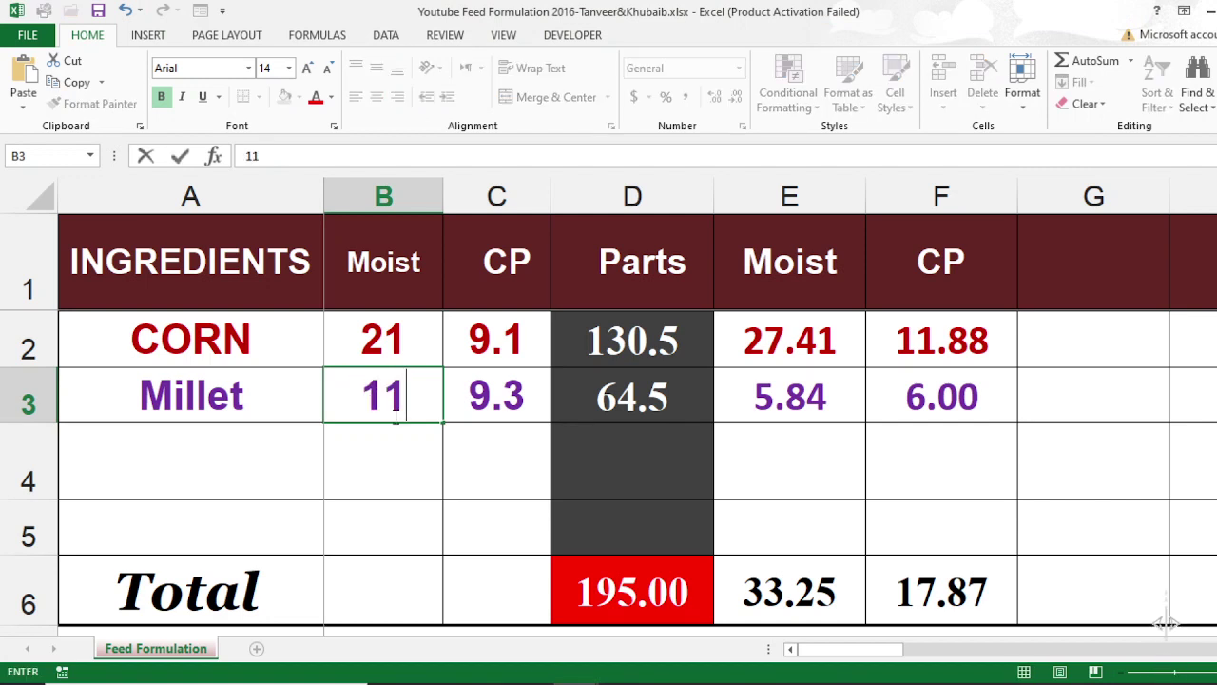
key("Return")
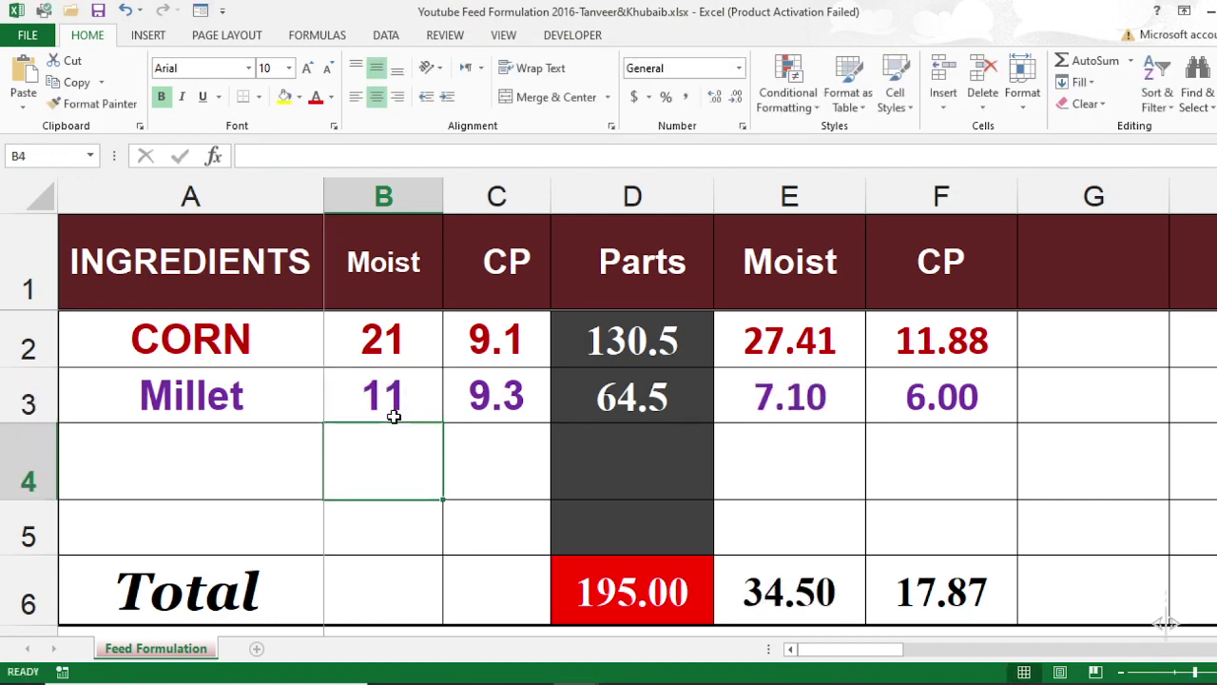
Compare the CP values for corn and millet with those in the Word document, returning to the Excel feed formulation workbook
left_click(501, 352)
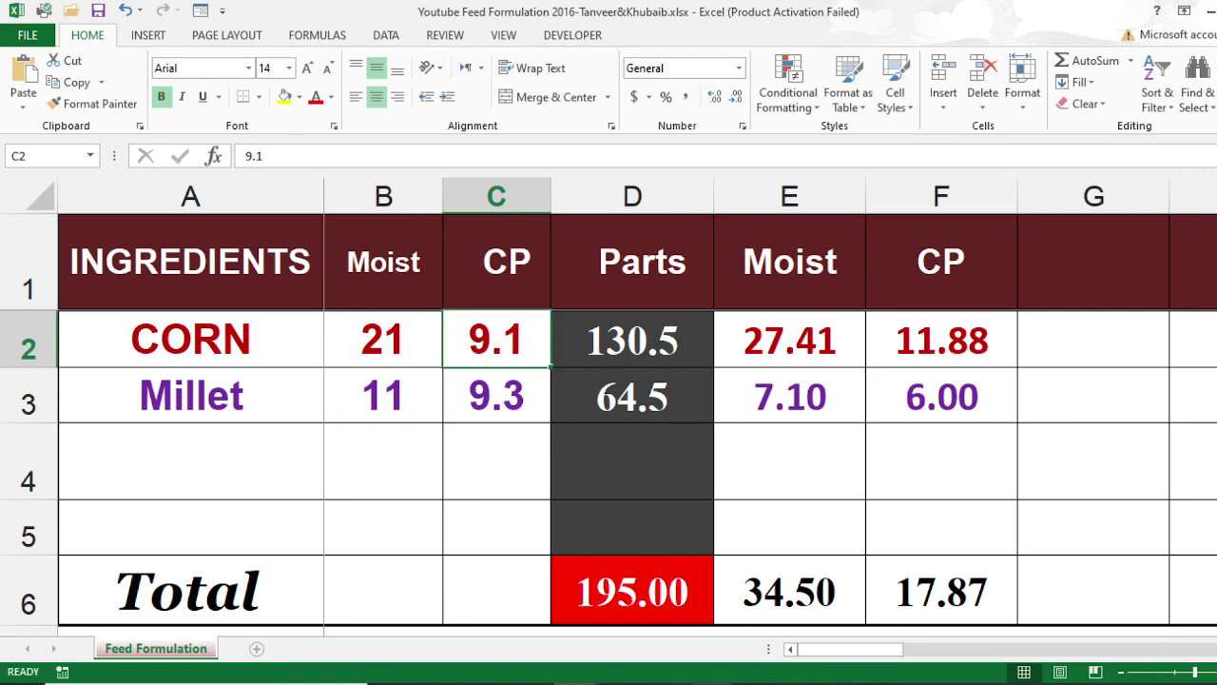
mouse_move(713, 683)
left_click(827, 618)
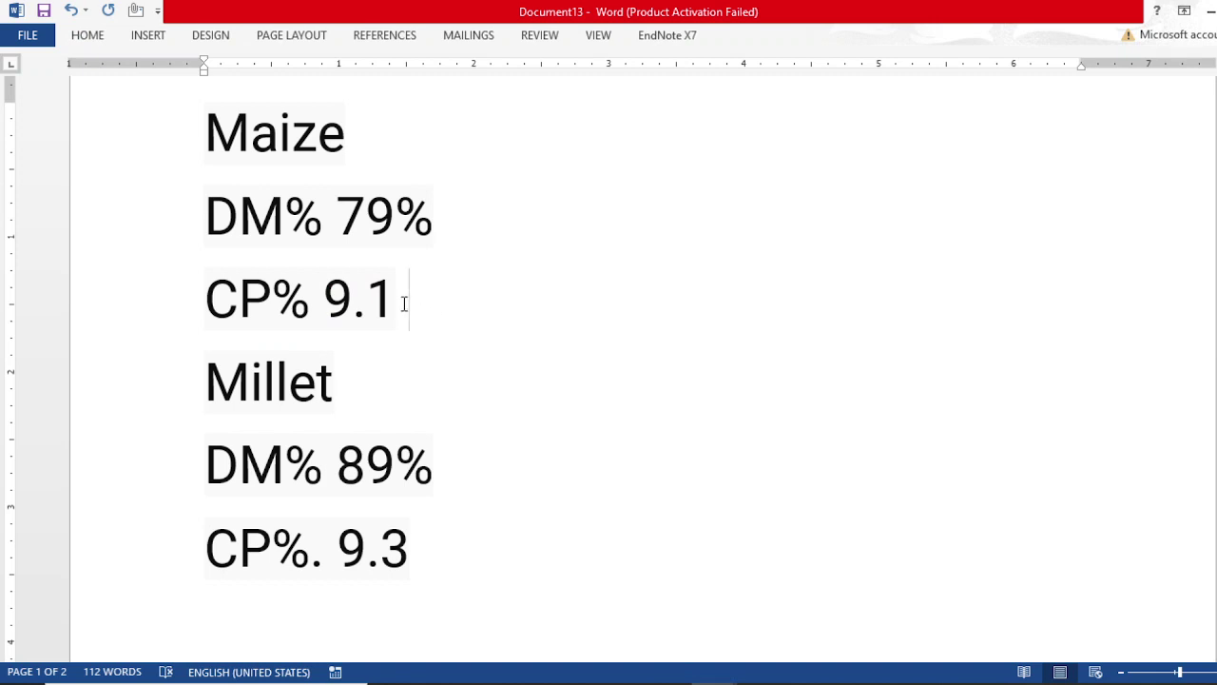
left_click_drag(402, 304, 235, 305)
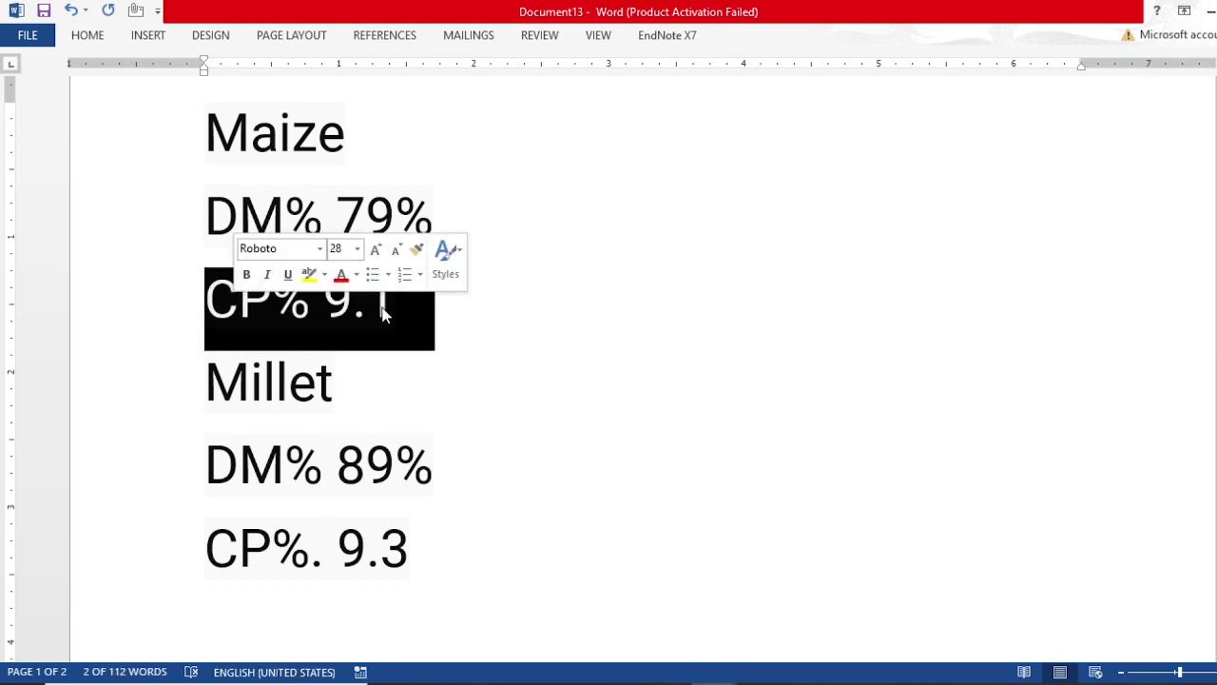
left_click_drag(441, 545, 163, 551)
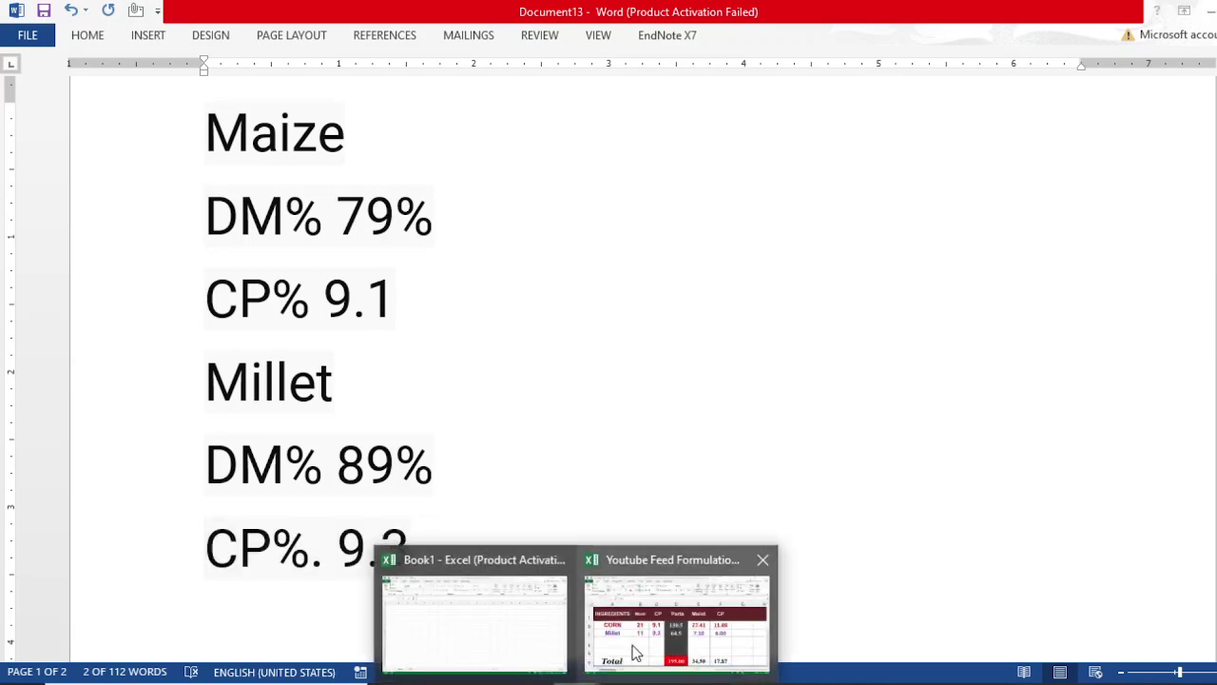
left_click(637, 648)
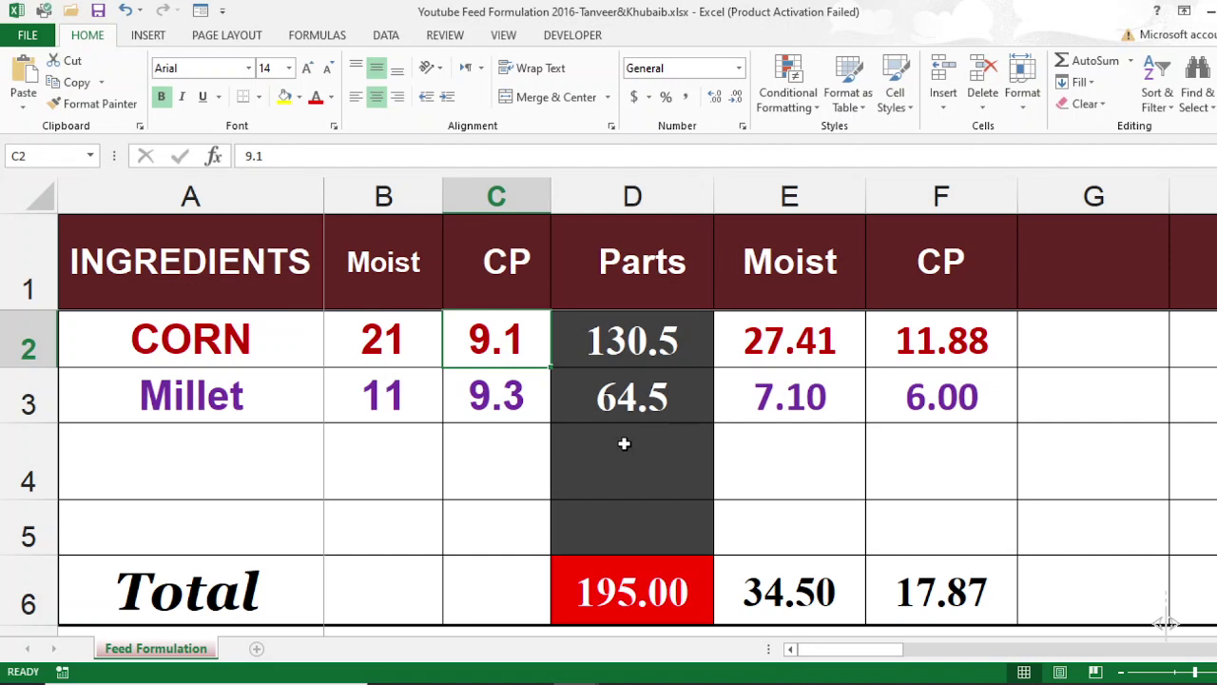
Set corn's parts to 130 and millet's parts to 78, revising the millet entry to 70
left_click(613, 342)
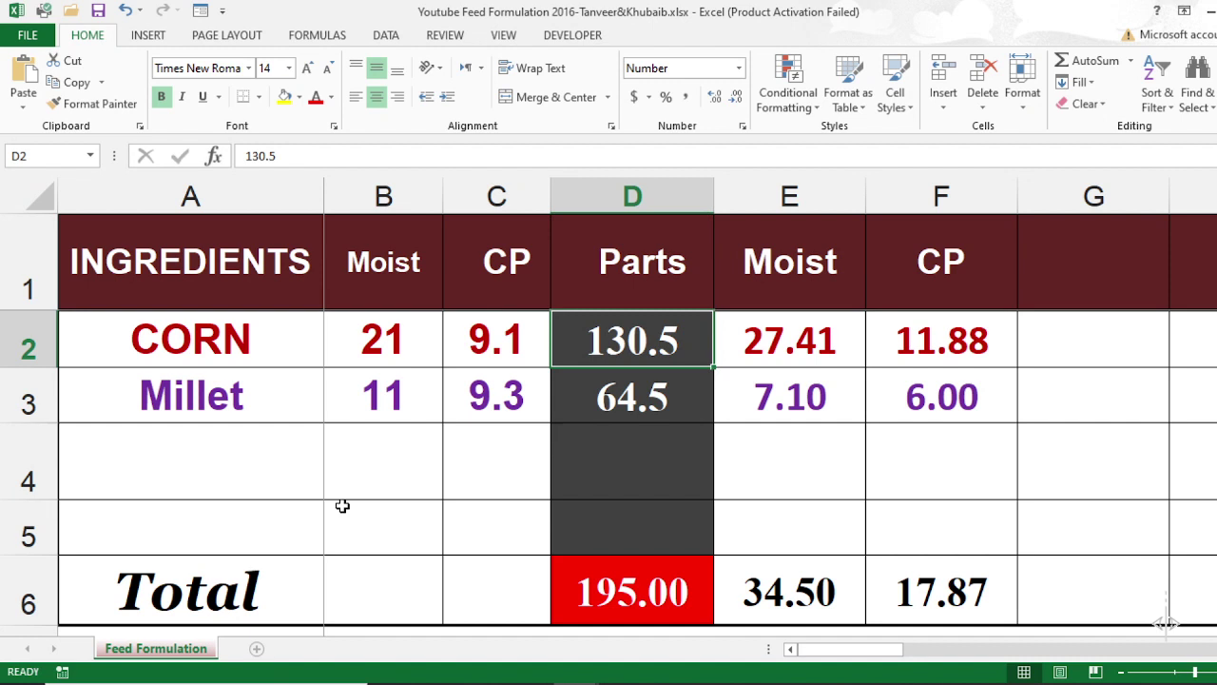
type("130")
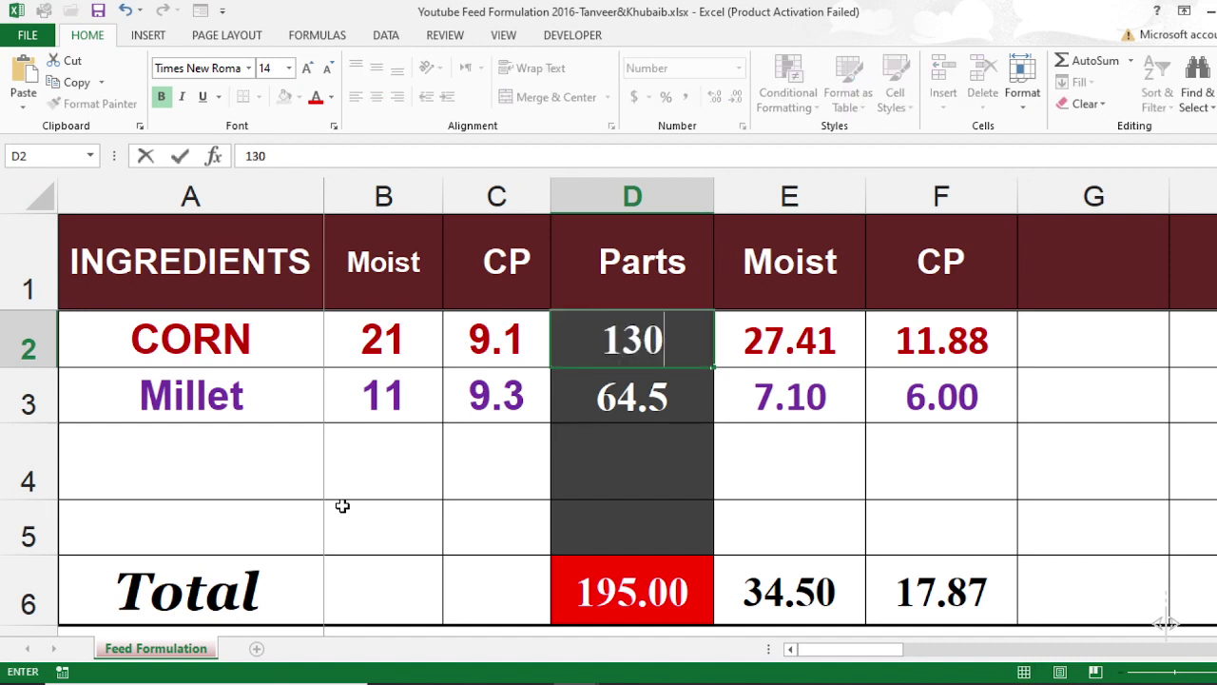
key("Return")
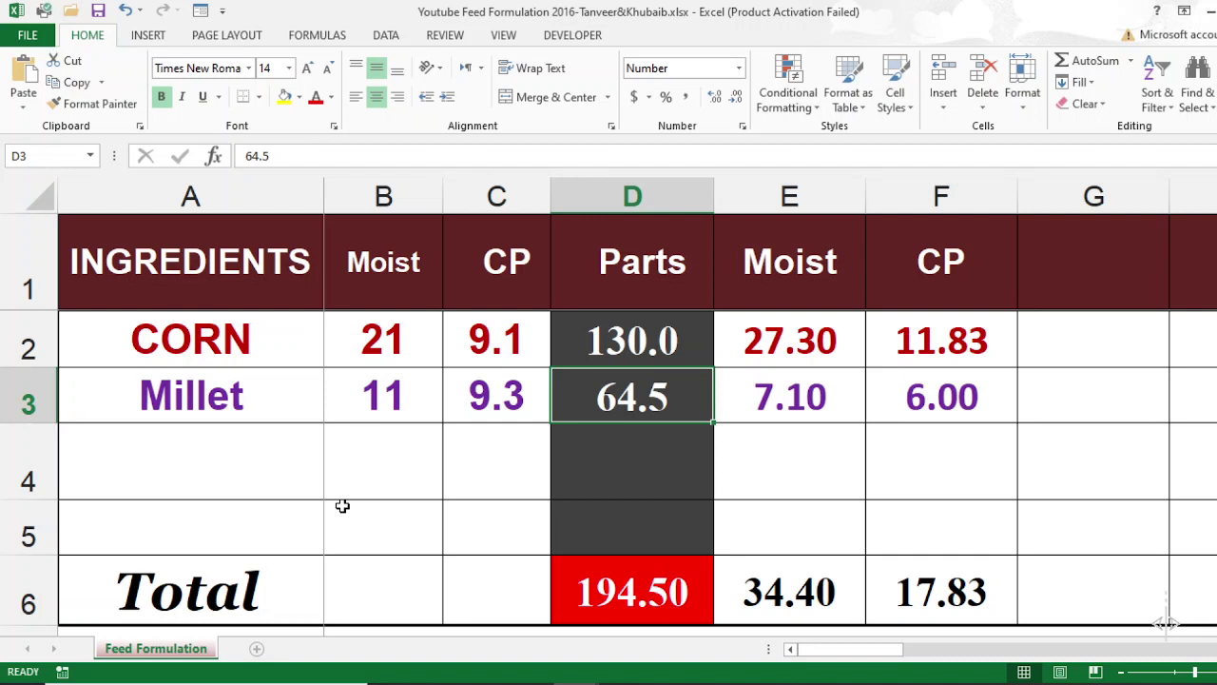
type("78")
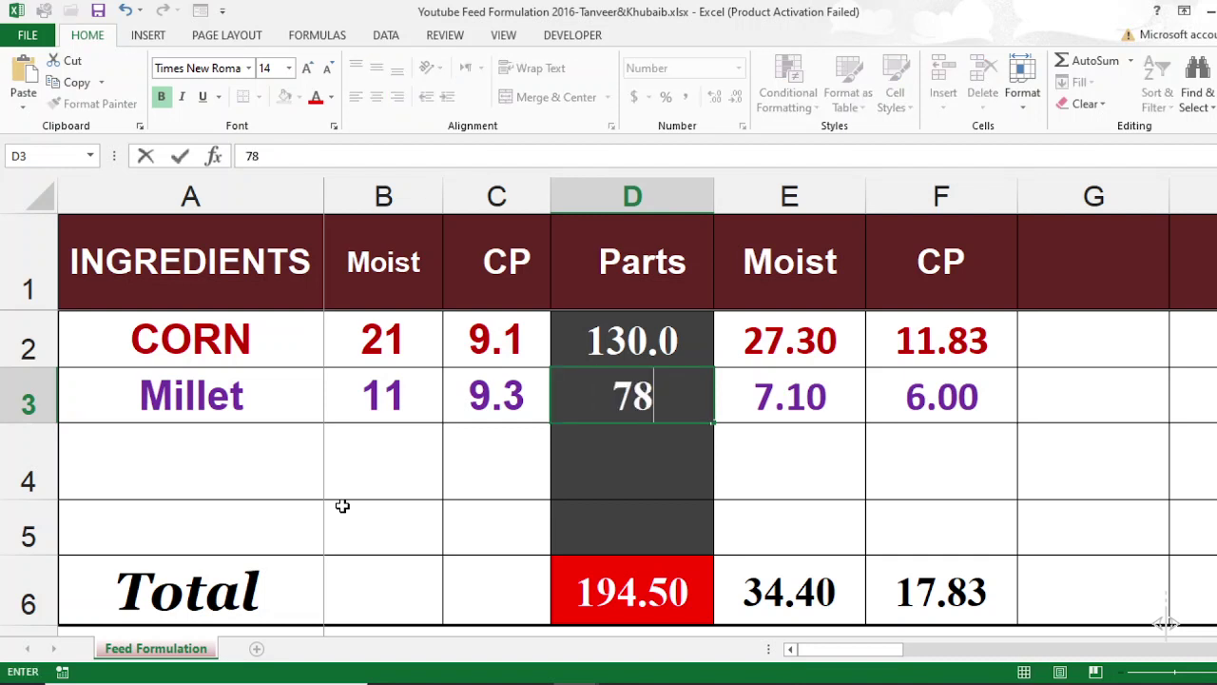
key("Return")
key("Up")
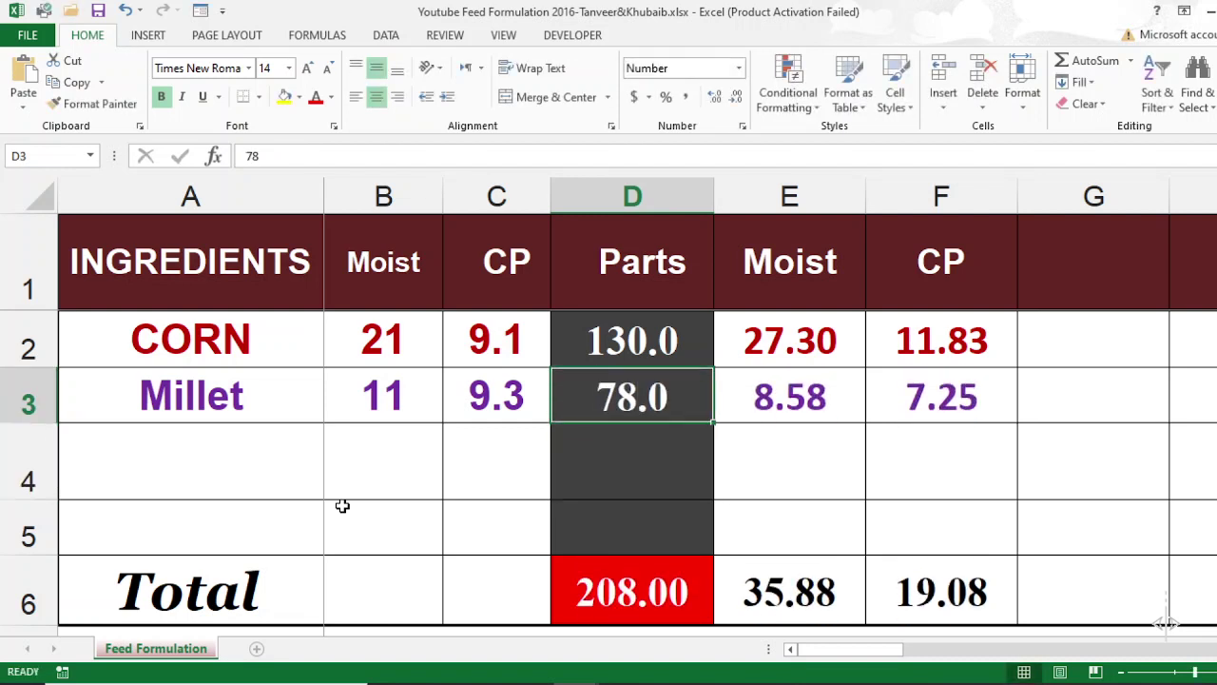
type("70")
key("Return")
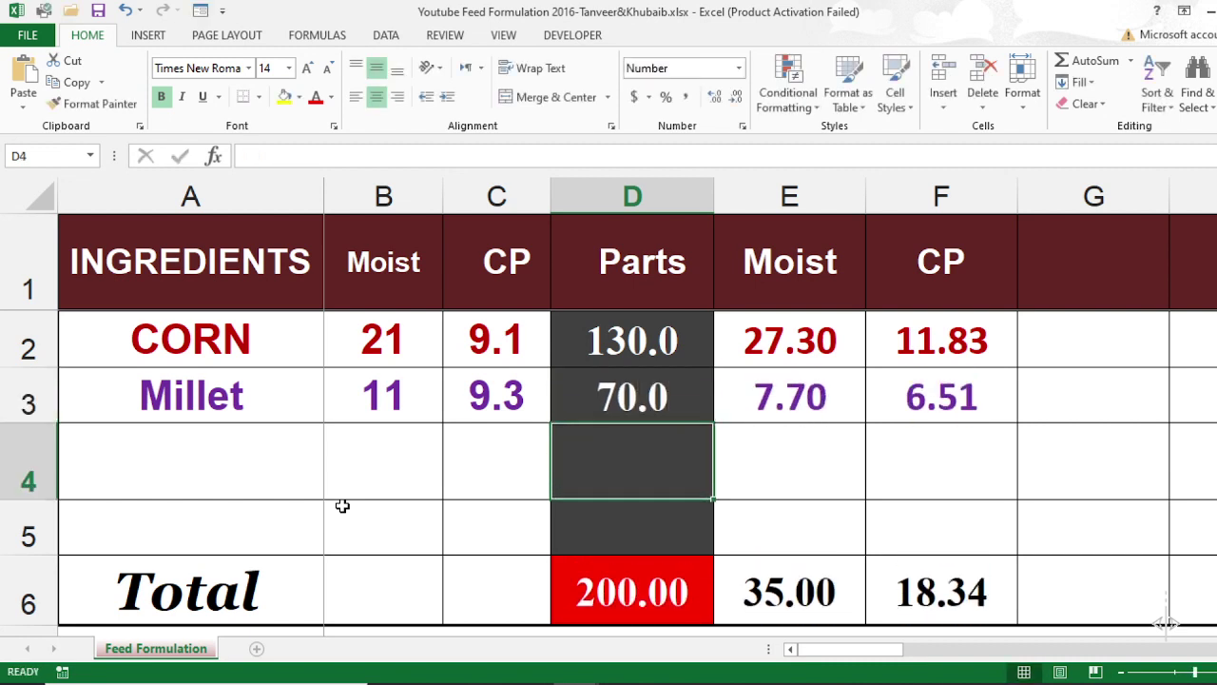
key("Right")
key("Right")
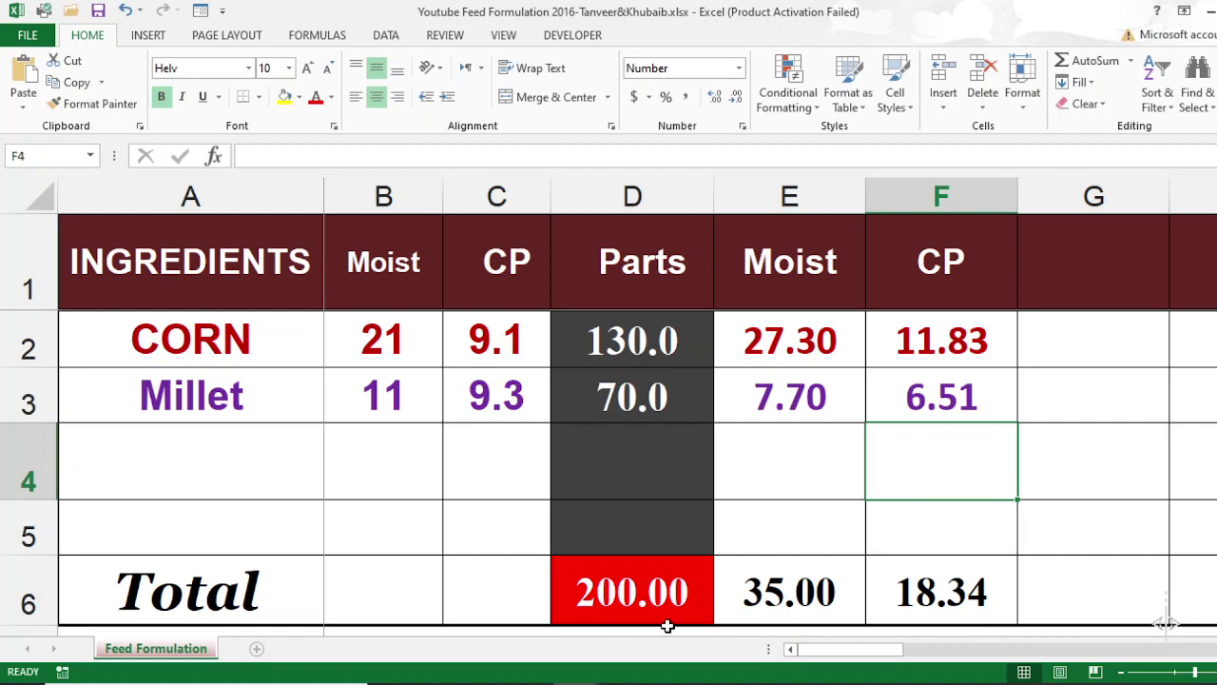
Change the parts to 132 for corn and 68 for millet
left_click(611, 352)
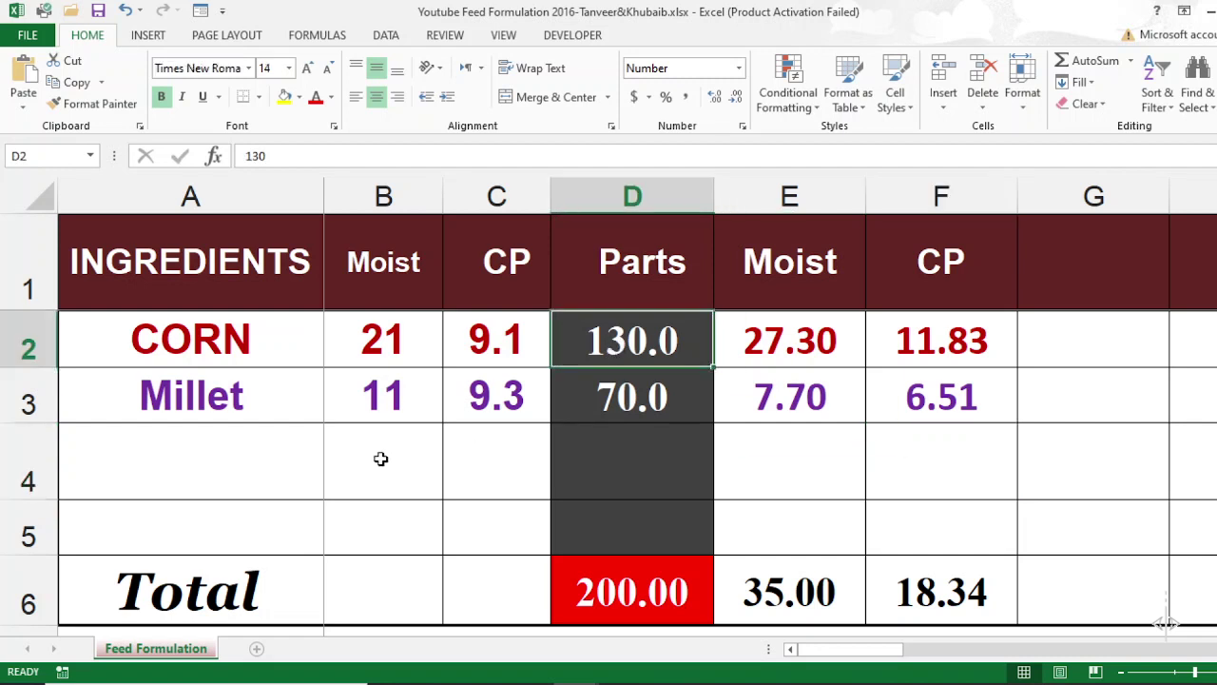
type("132")
key("Return")
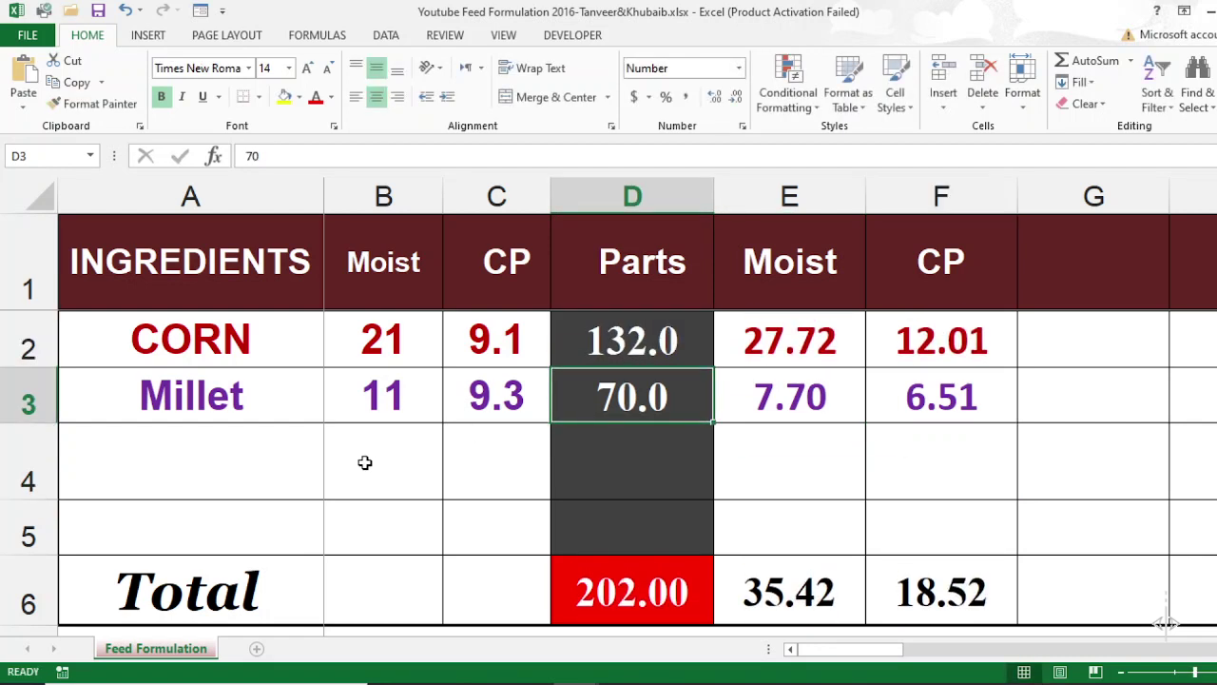
left_click(937, 329)
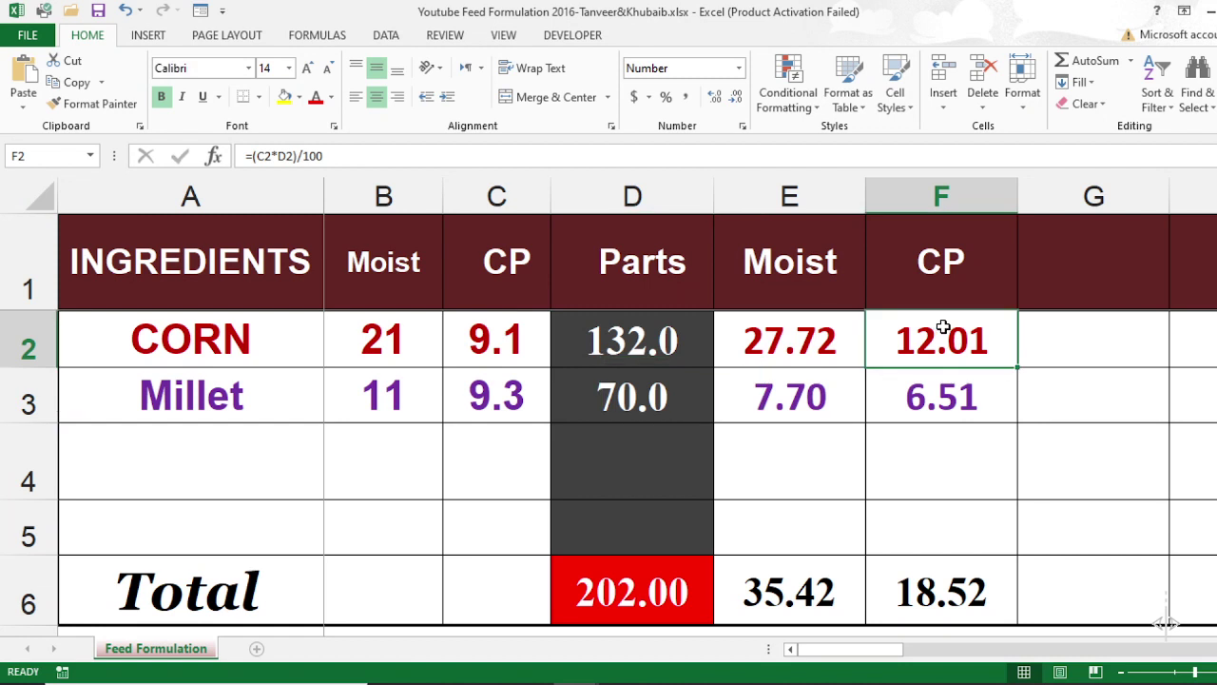
left_click(637, 402)
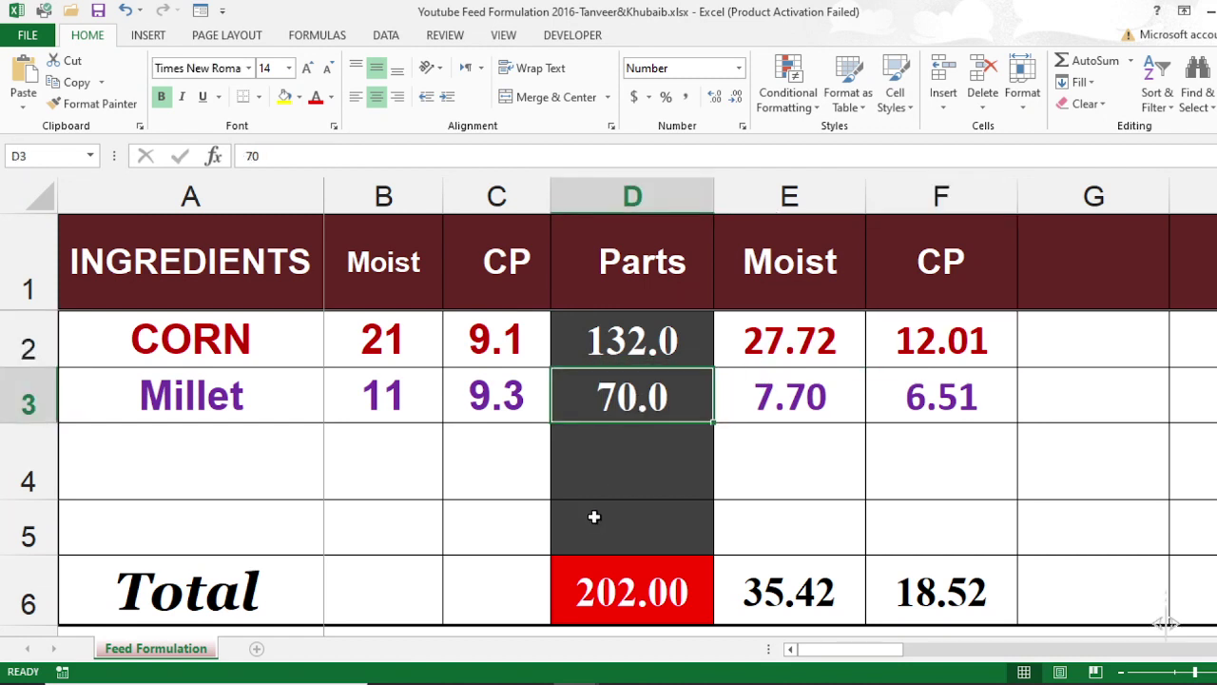
key("F2")
key("BackSpace")
key("BackSpace")
type("68")
key("Return")
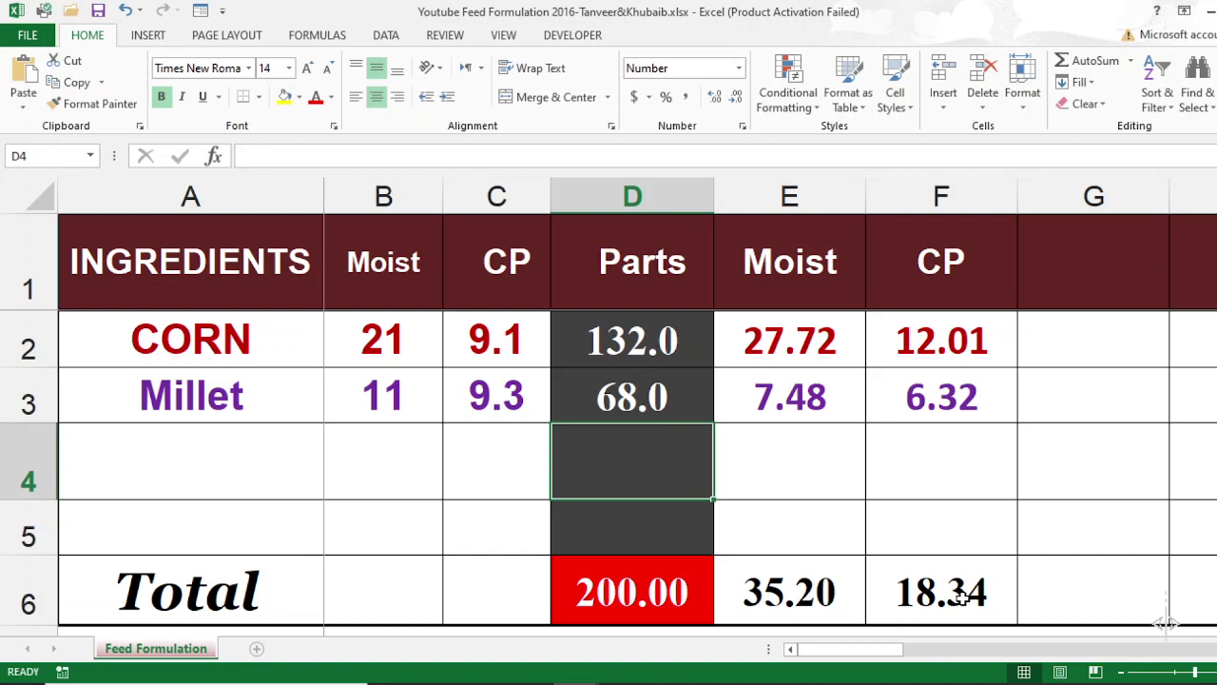
Set the parts to 35 for corn and 15 for millet, and check the parts and CP totals
left_click(599, 350)
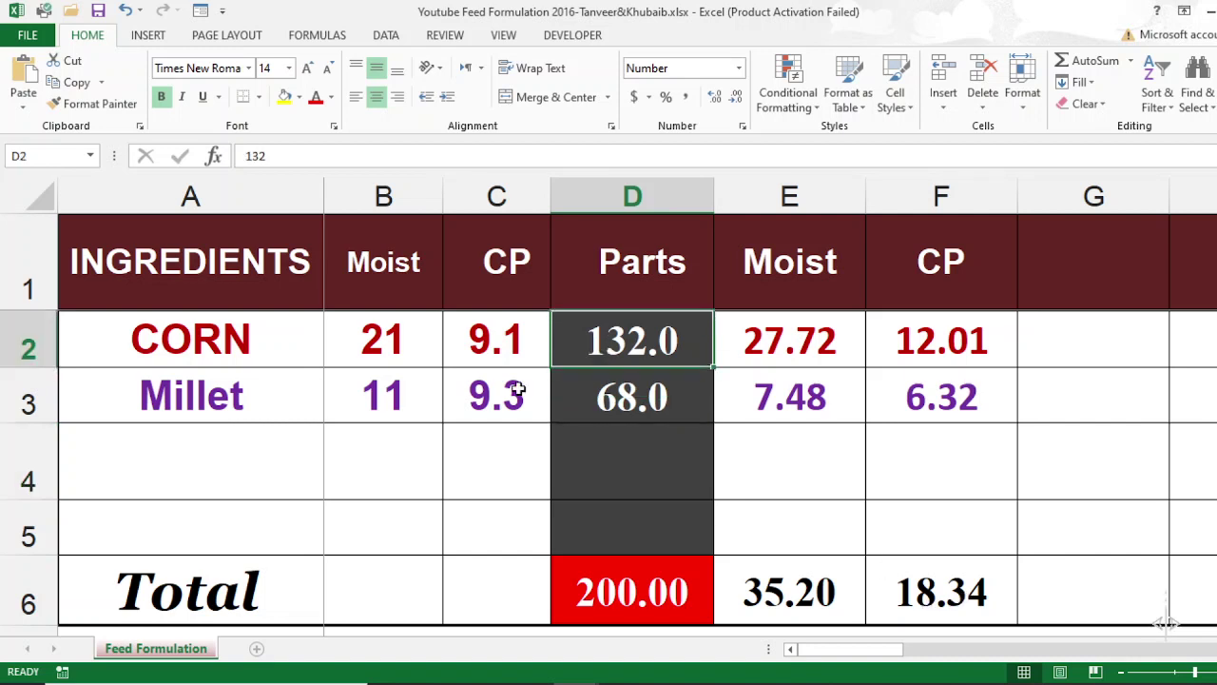
type("35")
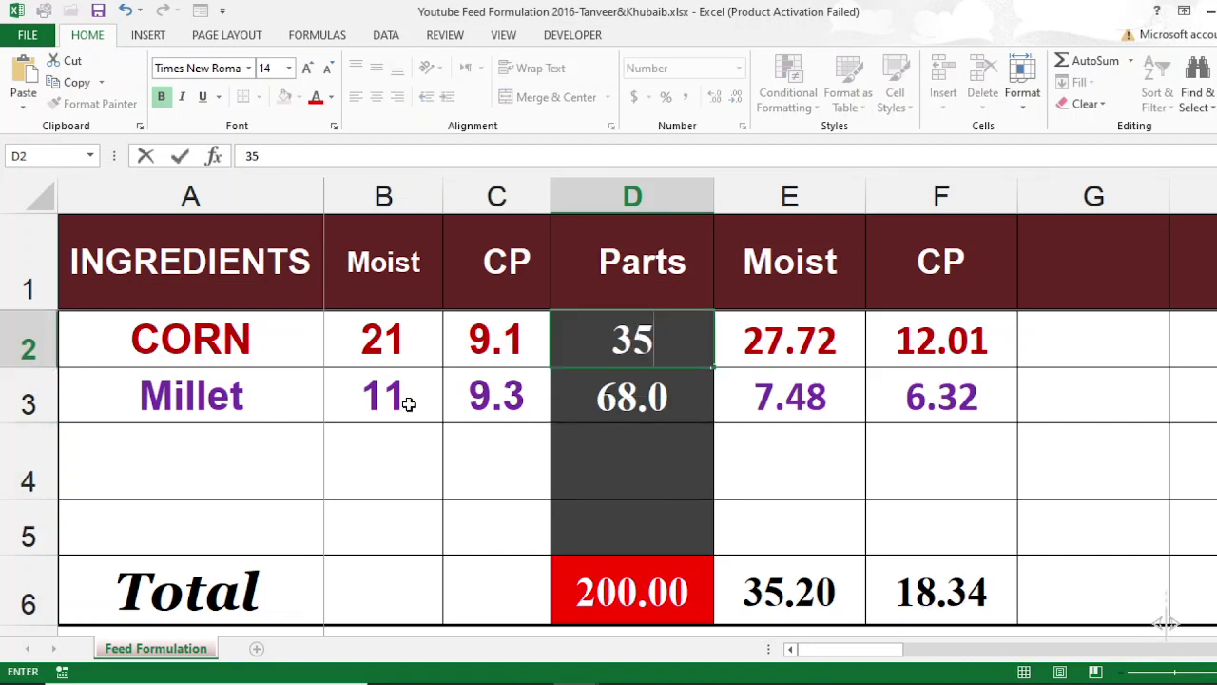
key("Return")
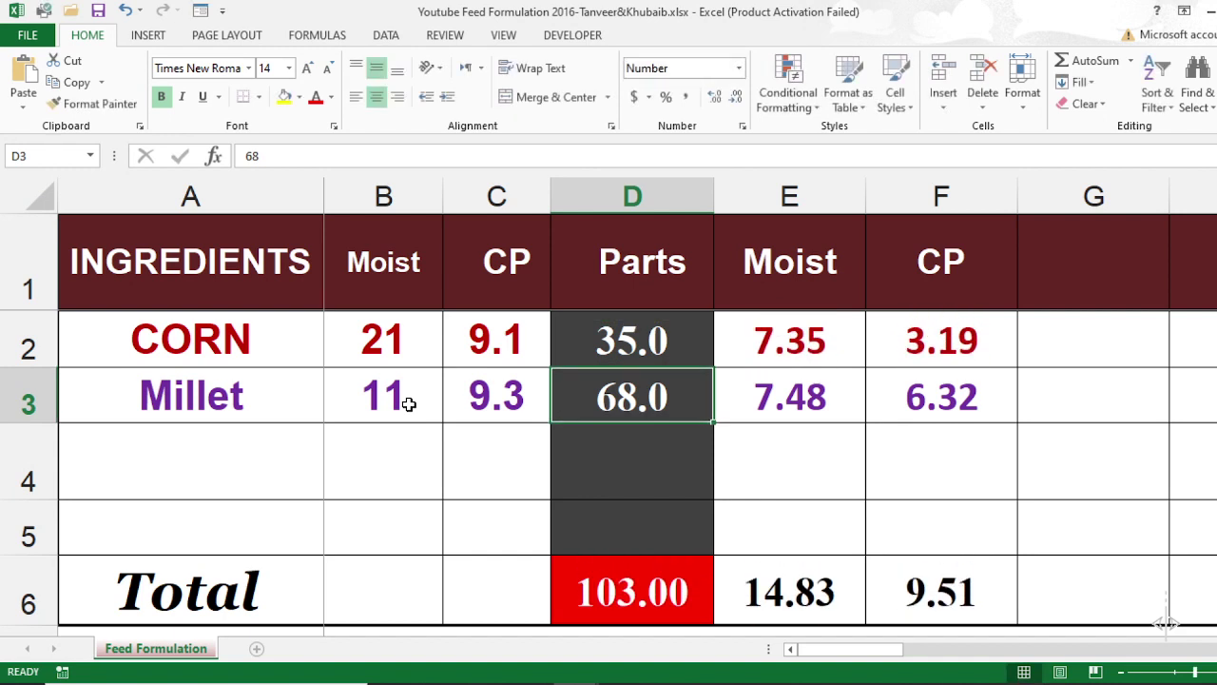
type("4")
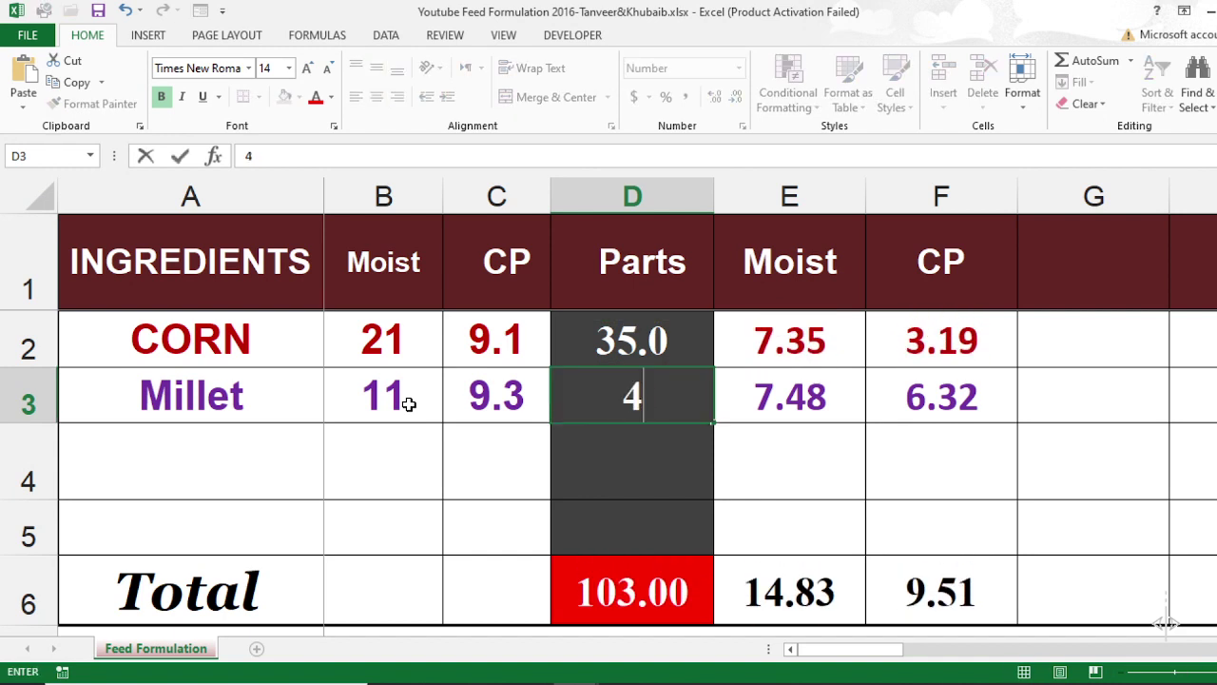
key("BackSpace")
type("15")
key("Return")
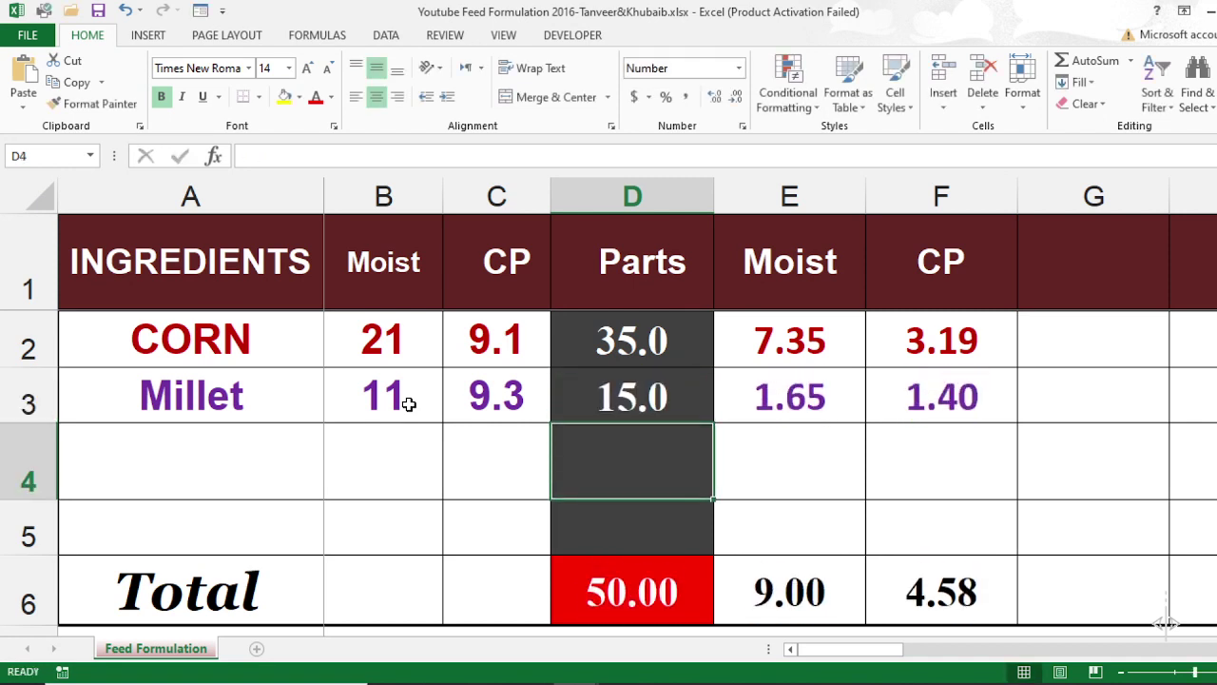
left_click(630, 340)
left_click(630, 390)
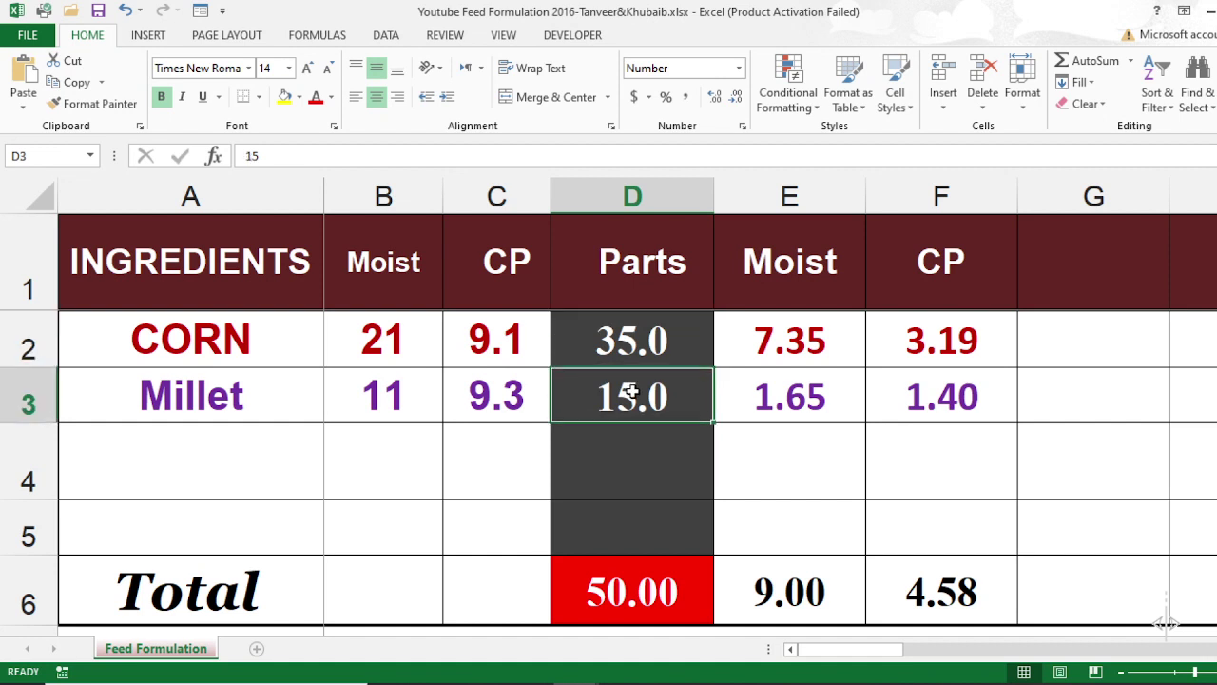
left_click(623, 594)
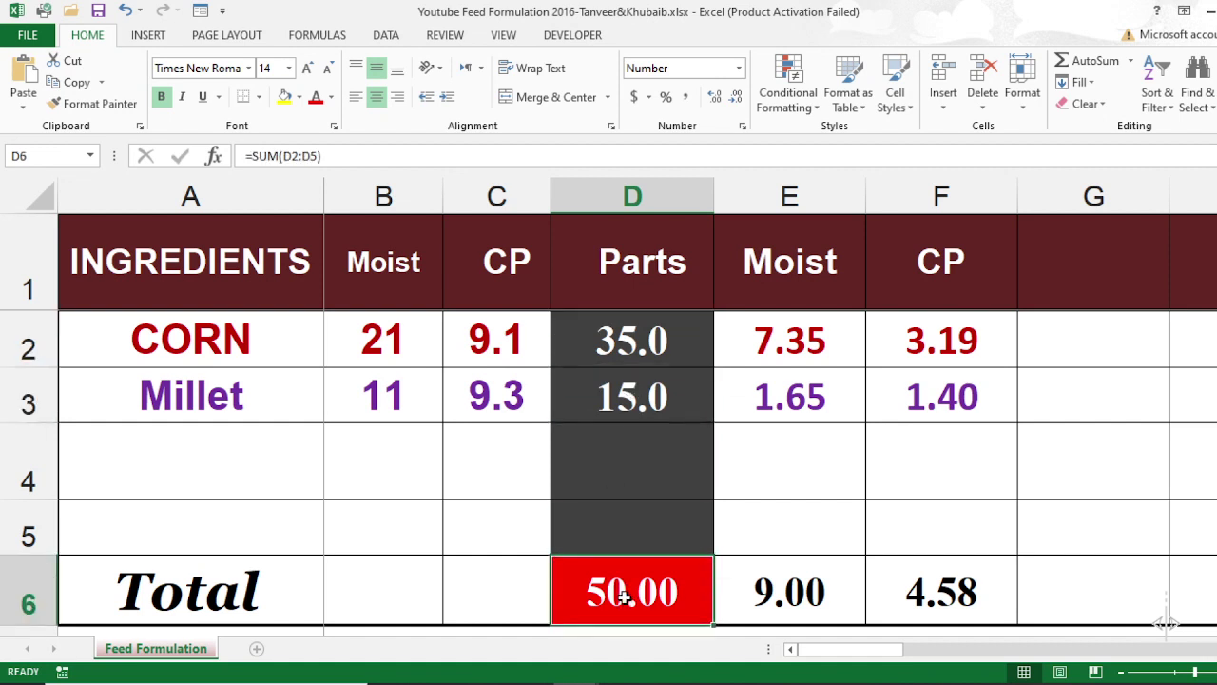
left_click(960, 587)
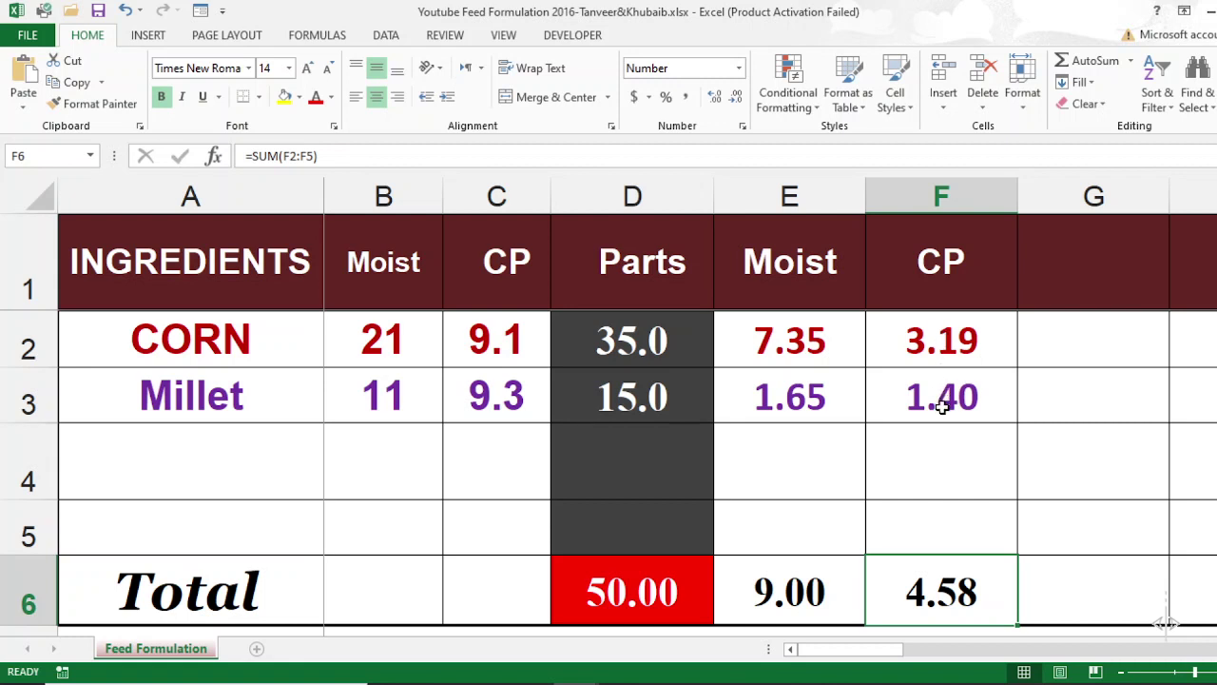
Remove the division by 100 from corn's calculated CP in F2, leaving the formula =(C2*D2)
left_click(938, 343)
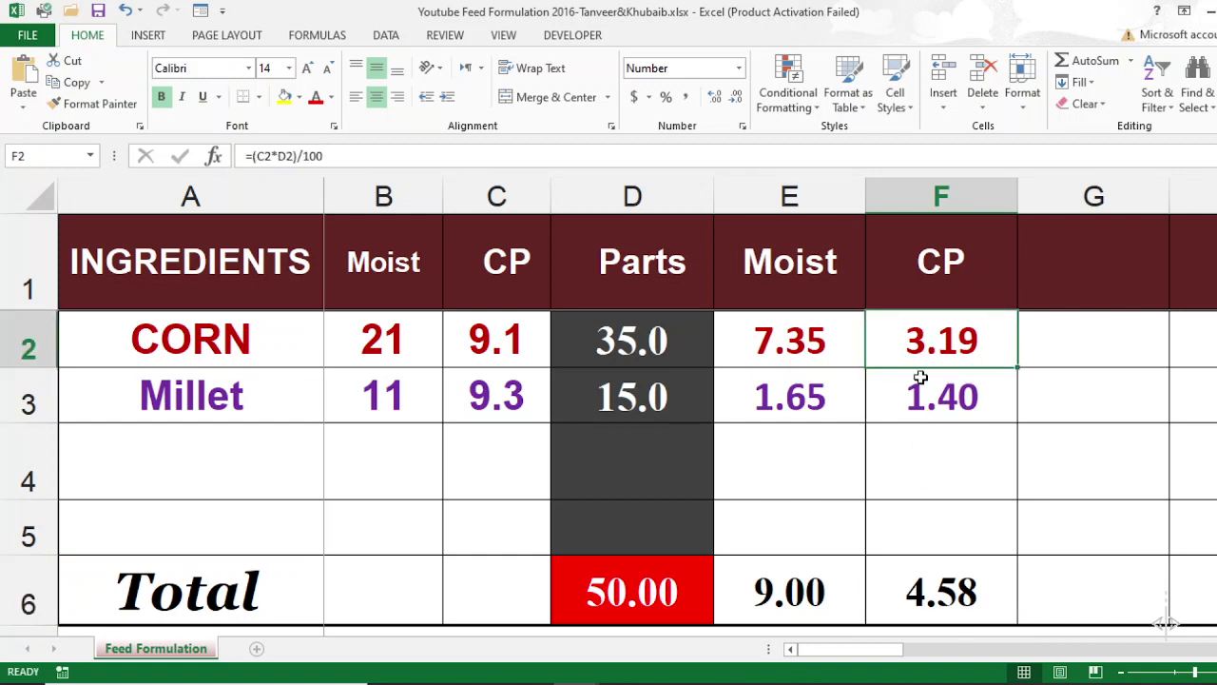
left_click(390, 155)
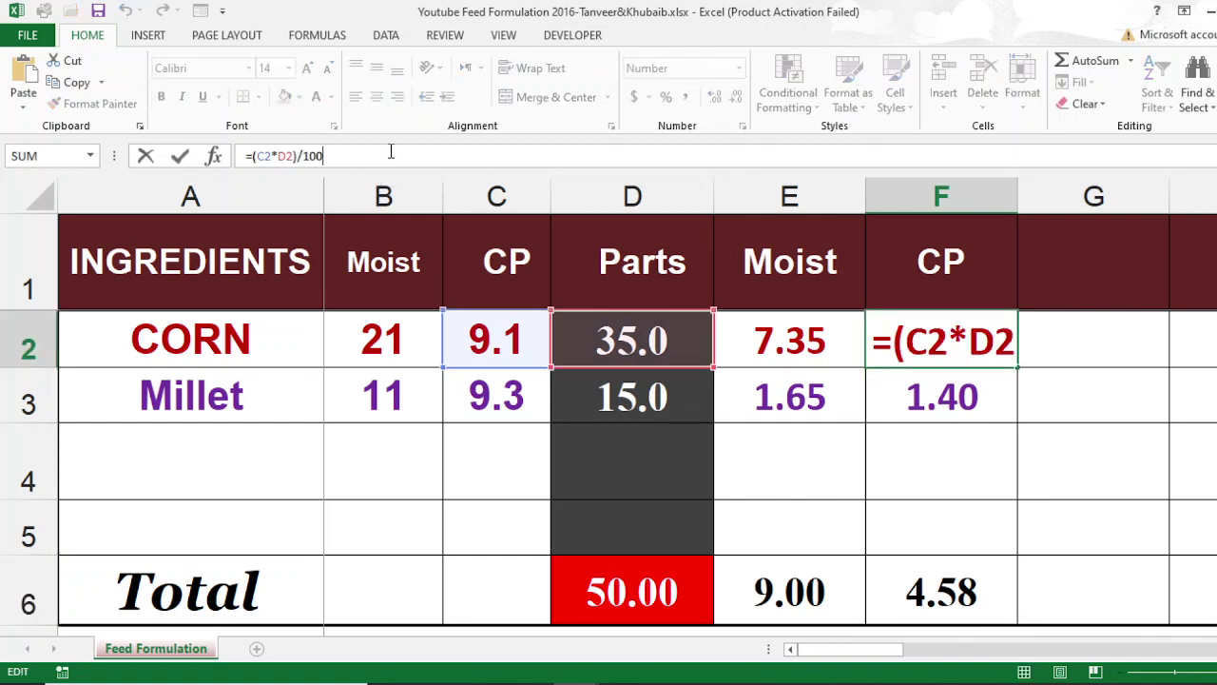
key("BackSpace")
key("BackSpace")
key("BackSpace")
key("BackSpace")
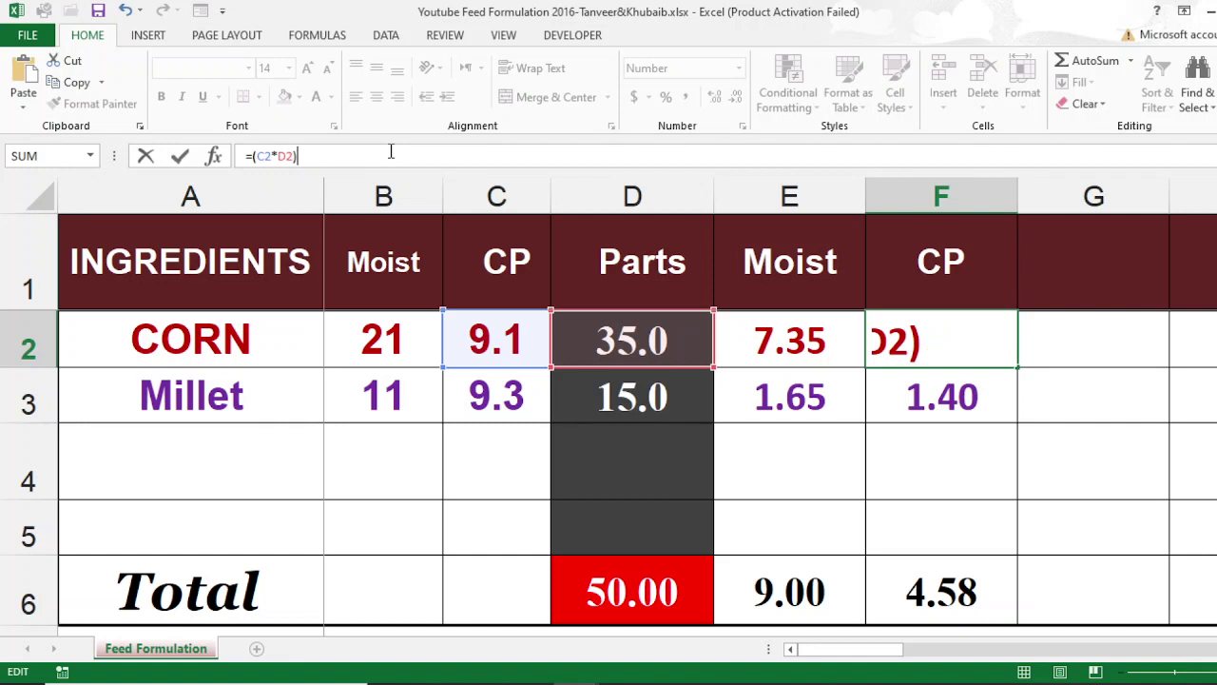
key("Return")
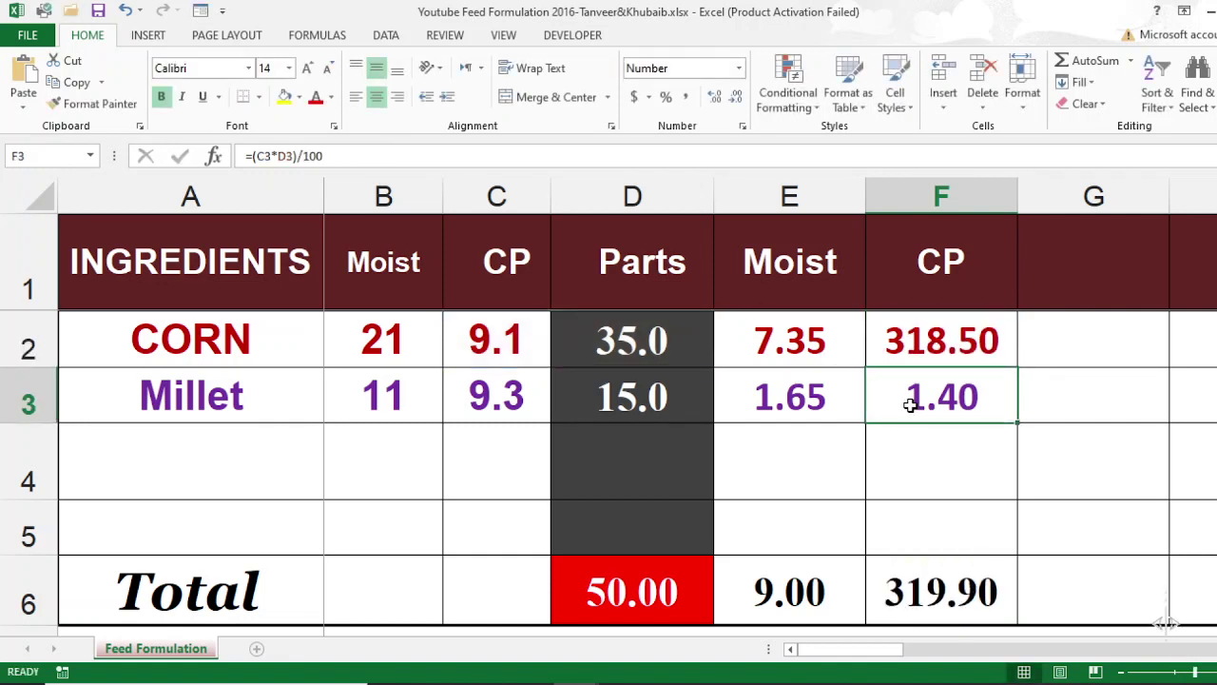
Remove the division by 100 from millet's calculated CP in F3, leaving the formula =(C3*D3)
left_click(389, 155)
key("BackSpace")
key("BackSpace")
key("BackSpace")
key("BackSpace")
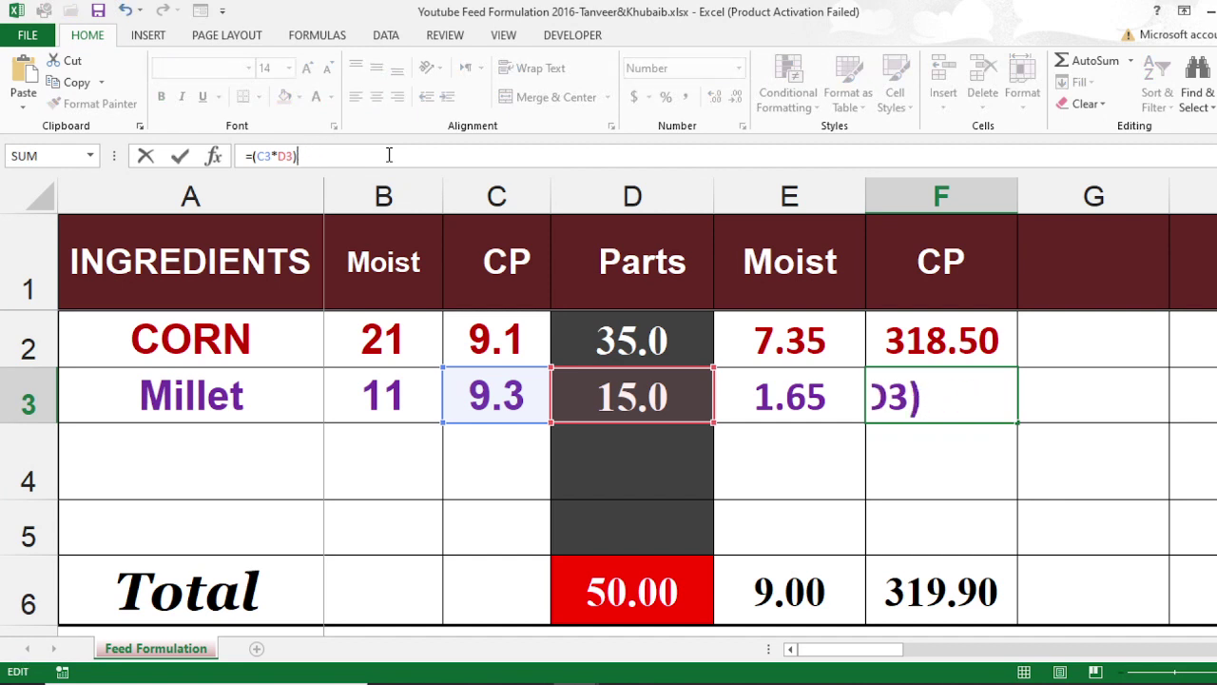
key("Return")
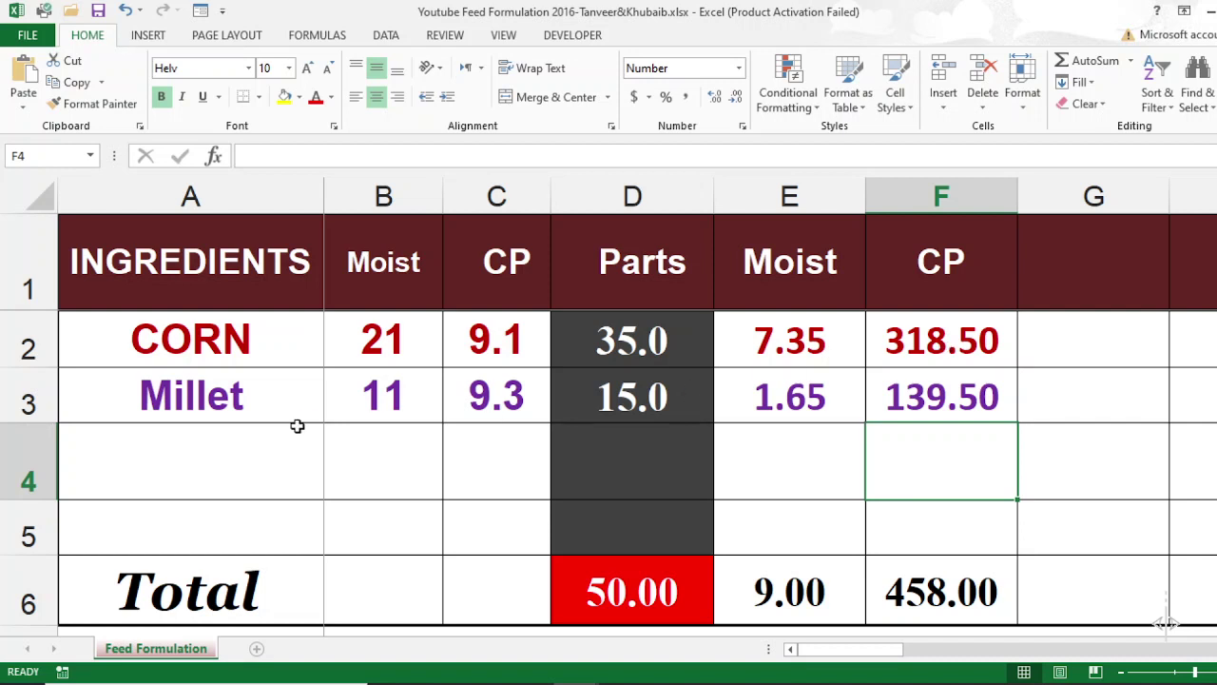
Undo the removal of the division by 100 from the calculated CP of millet (F3) and corn (F2)
left_click(658, 407)
left_click(946, 404)
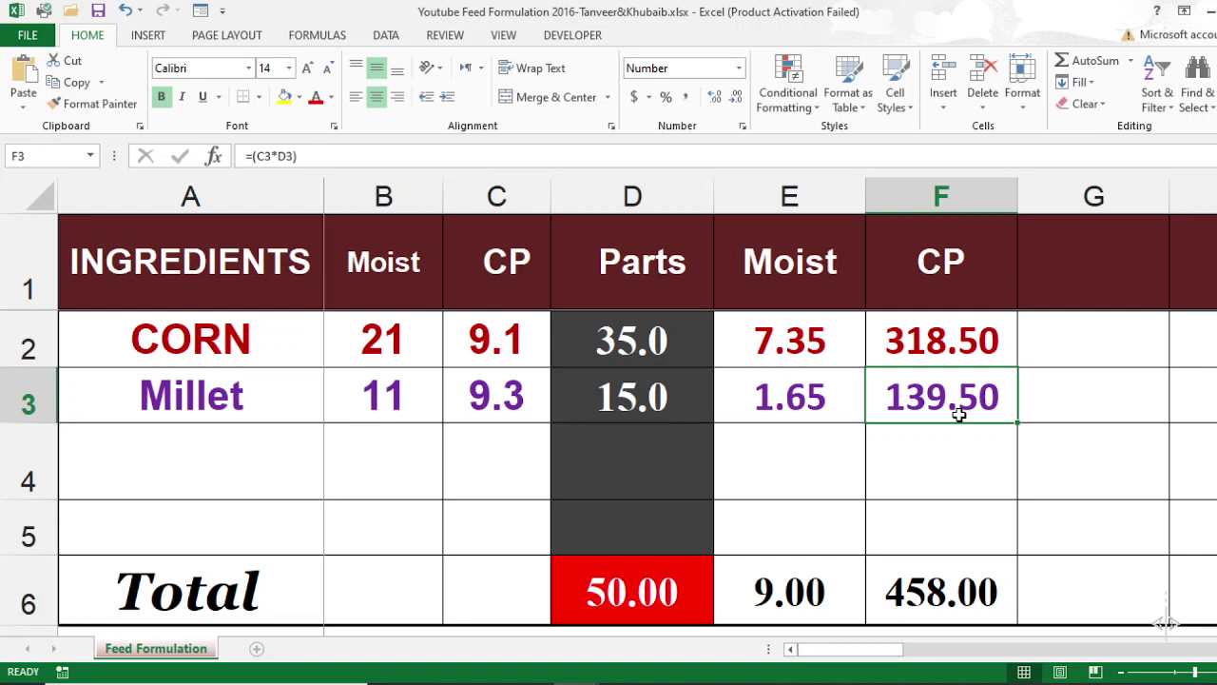
left_click(937, 578)
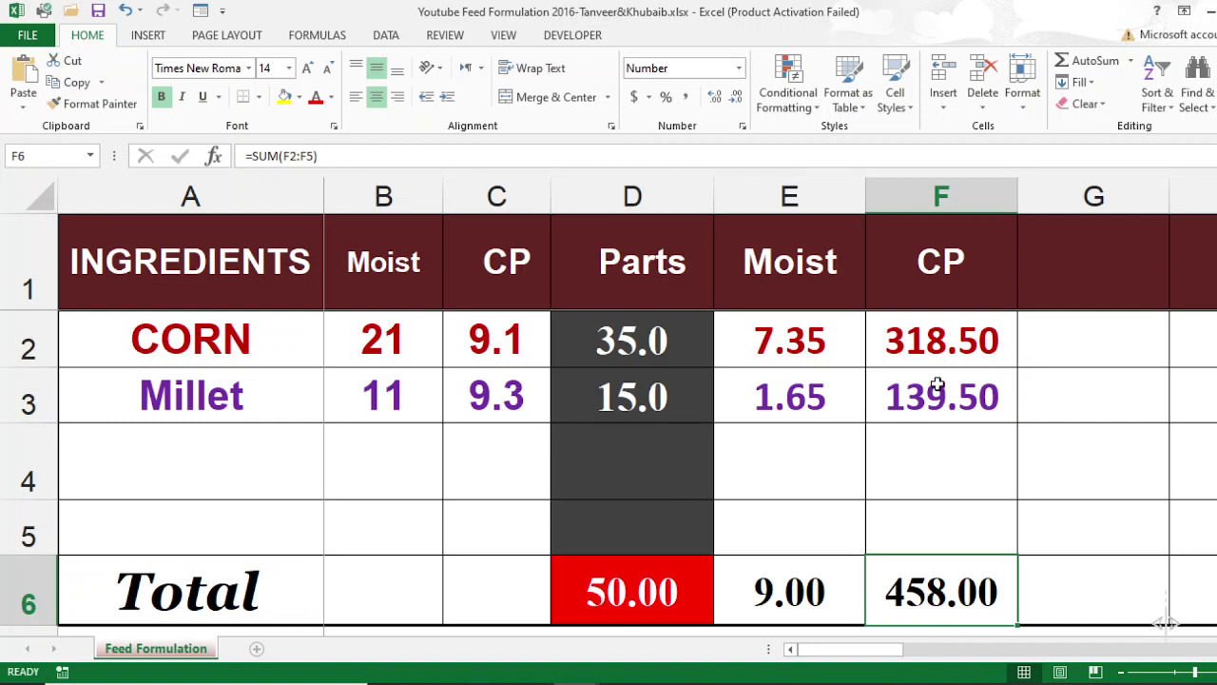
left_click(908, 374)
key("ctrl+v")
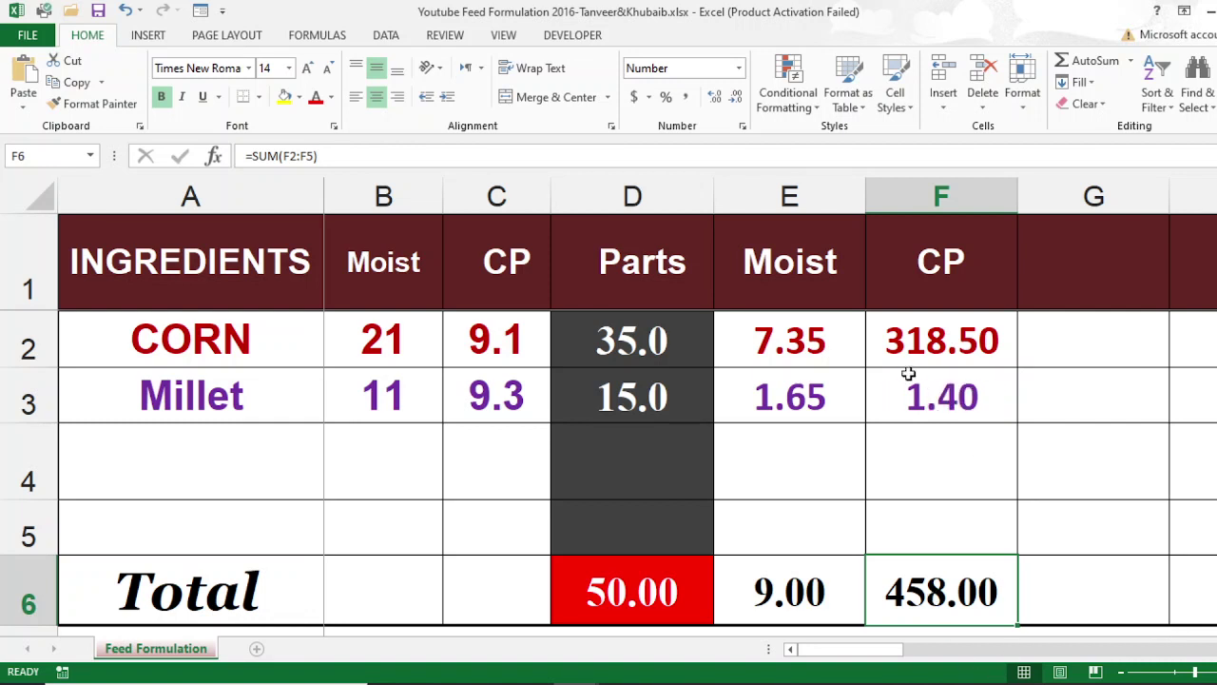
key("Up")
key("ctrl+v")
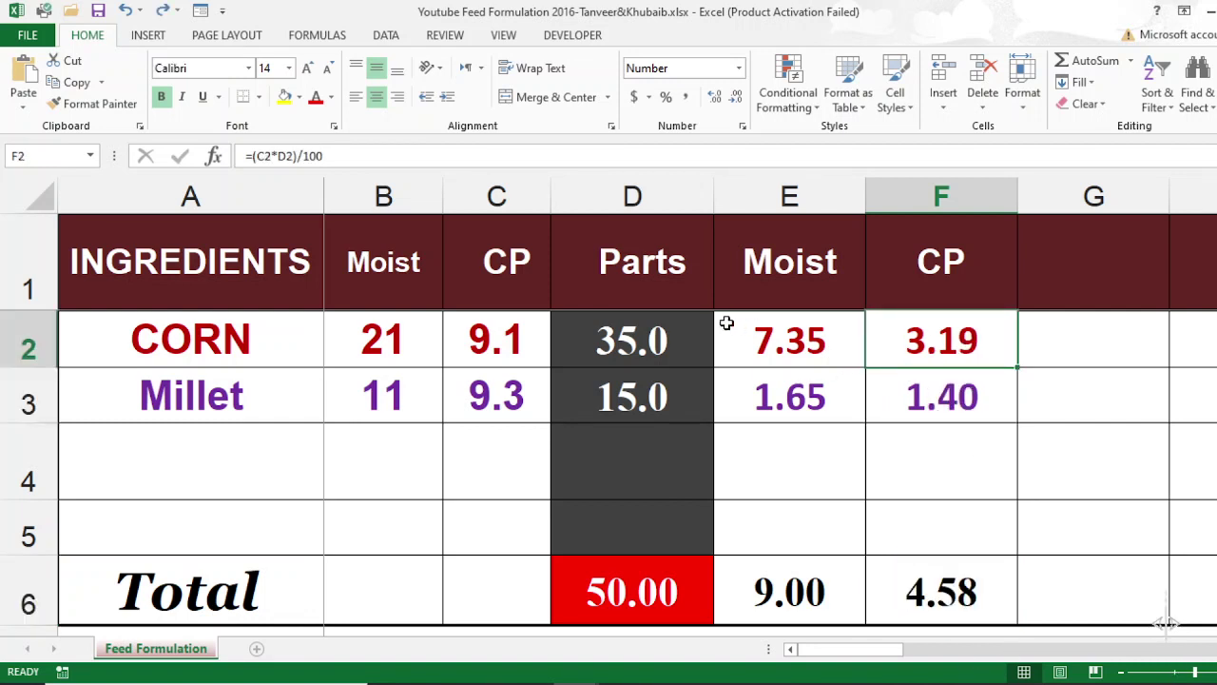
Set the parts to 70 for corn and 30 for millet
left_click(598, 343)
double_click(597, 342)
type("70")
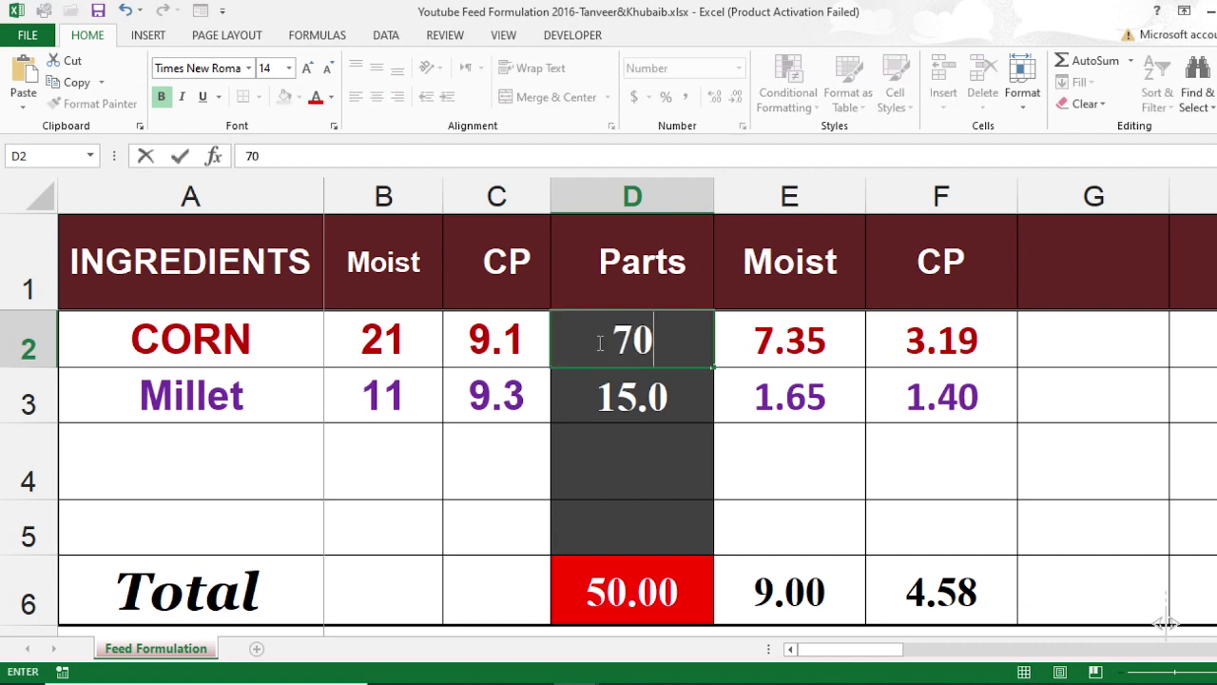
key("Return")
type("30")
key("Return")
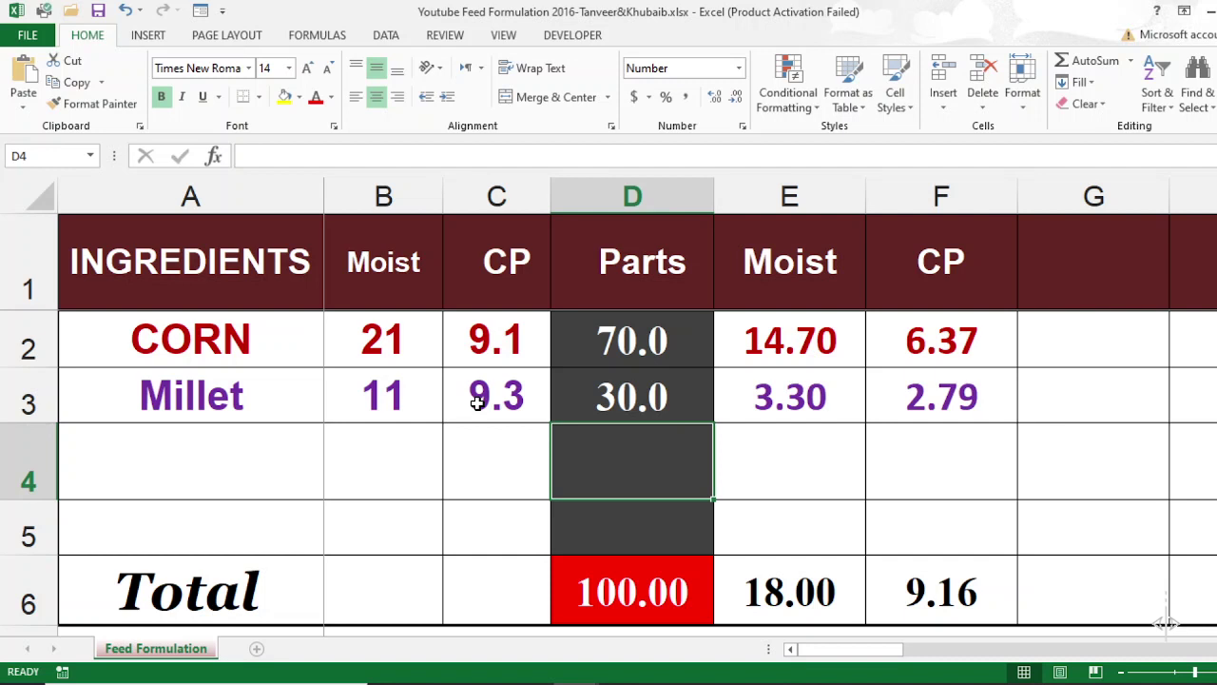
Replace the millet ingredient in row 3 with sbm and set its CP to 44
left_click(297, 407)
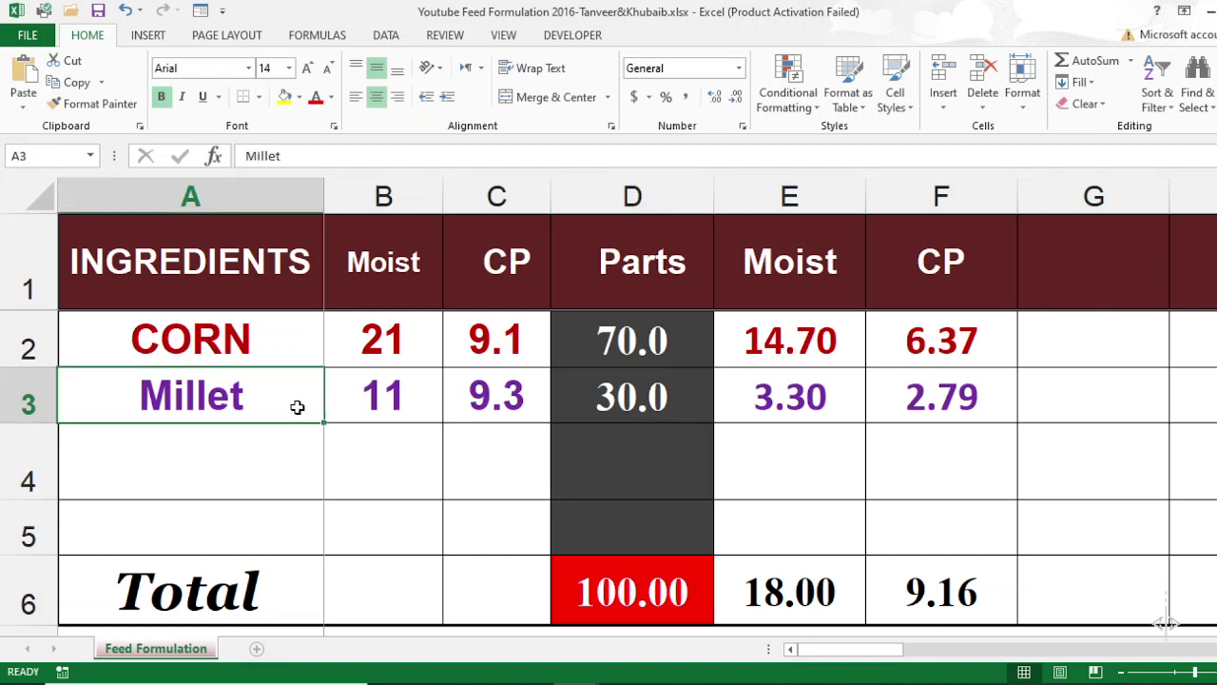
type("d")
key("BackSpace")
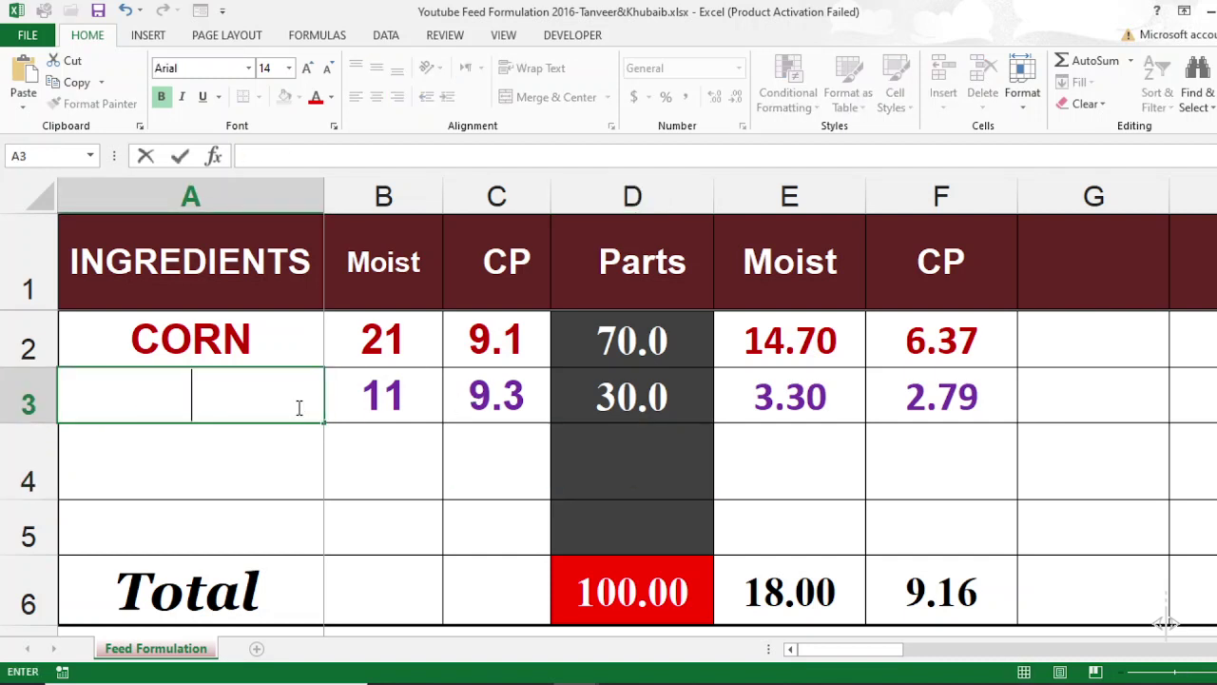
type("sbm")
key("Tab")
key("Tab")
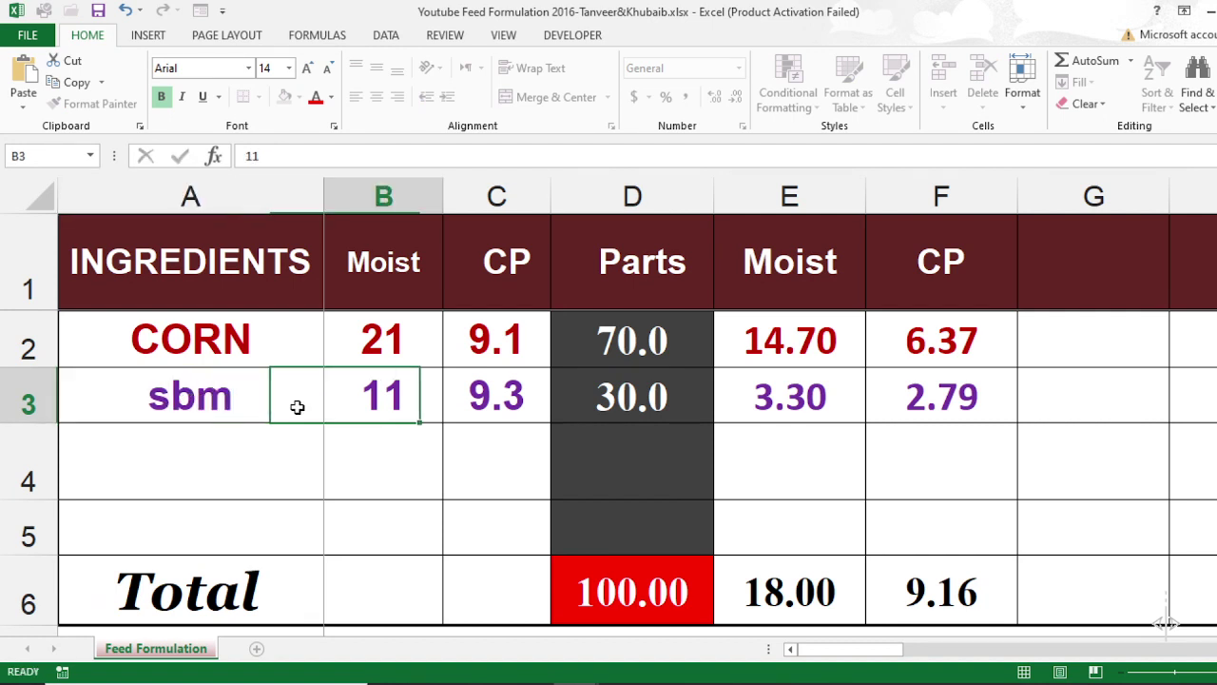
type("44")
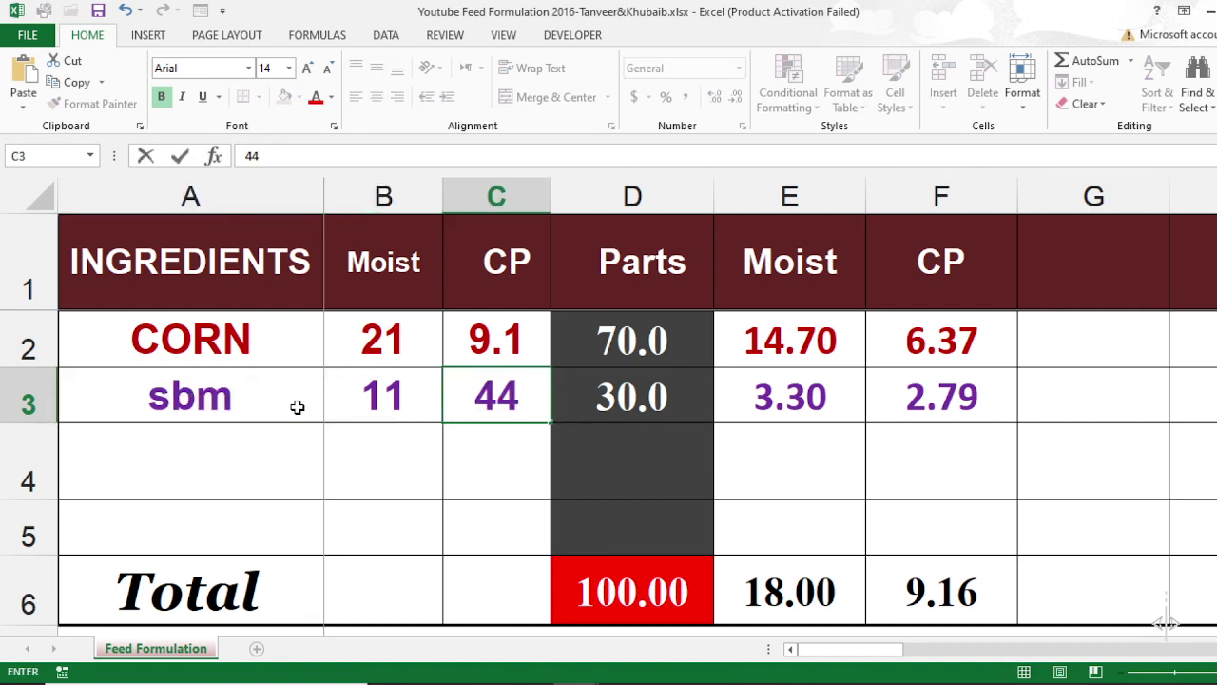
key("Tab")
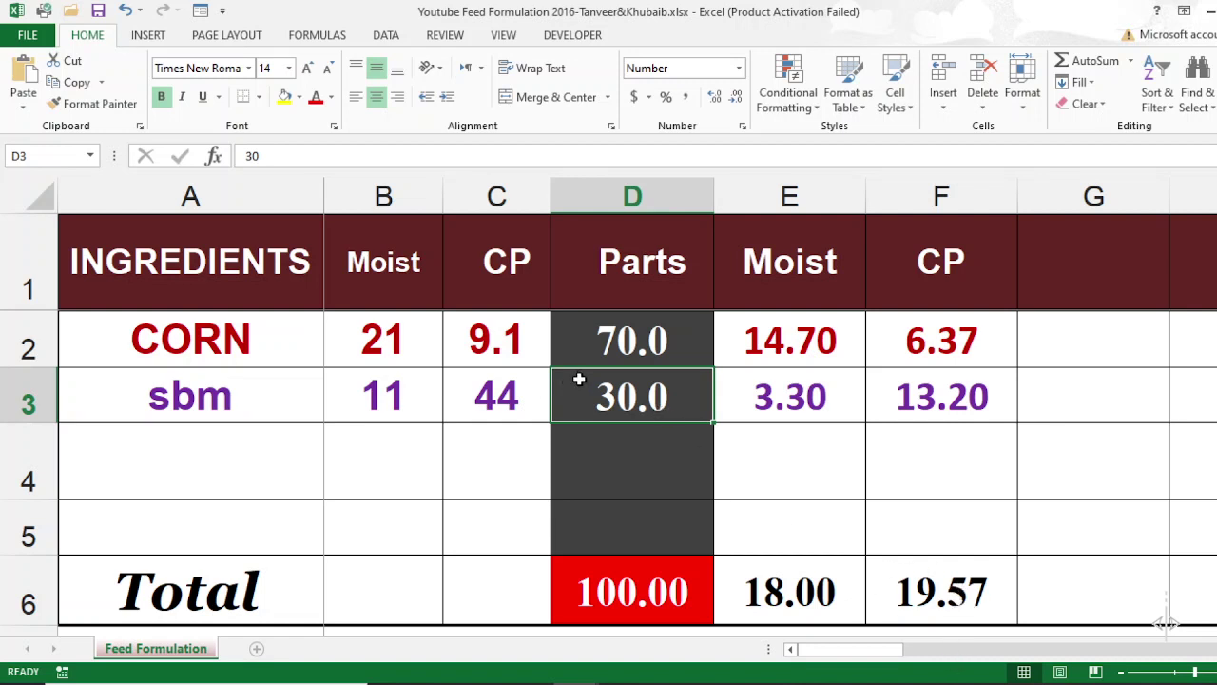
Set the parts to 25 for sbm and 75 for corn
type("25")
key("Return")
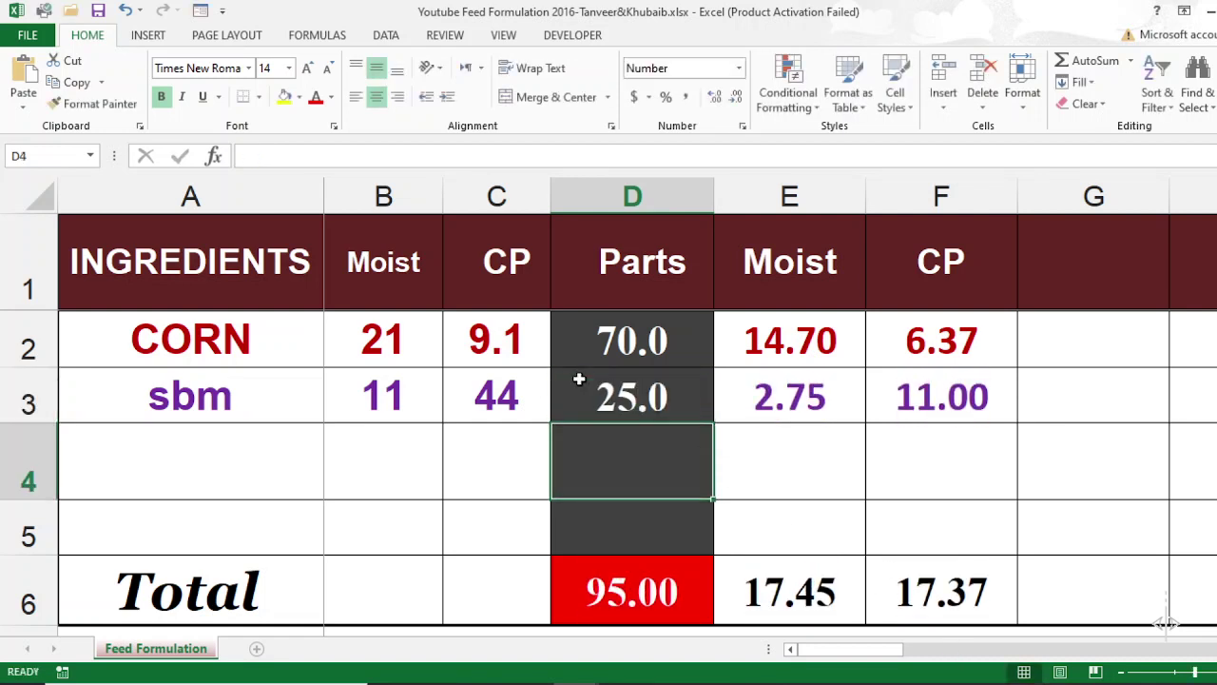
key("Up")
key("Up")
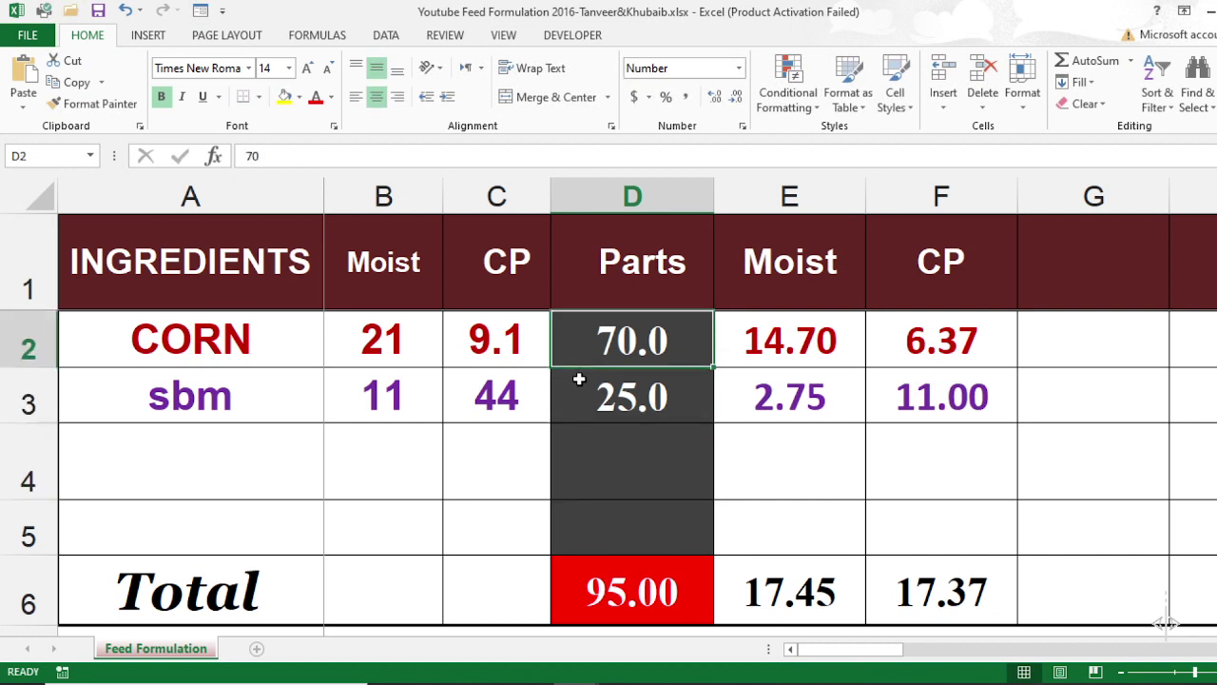
key("F2")
key("BackSpace")
type("5")
key("Return")
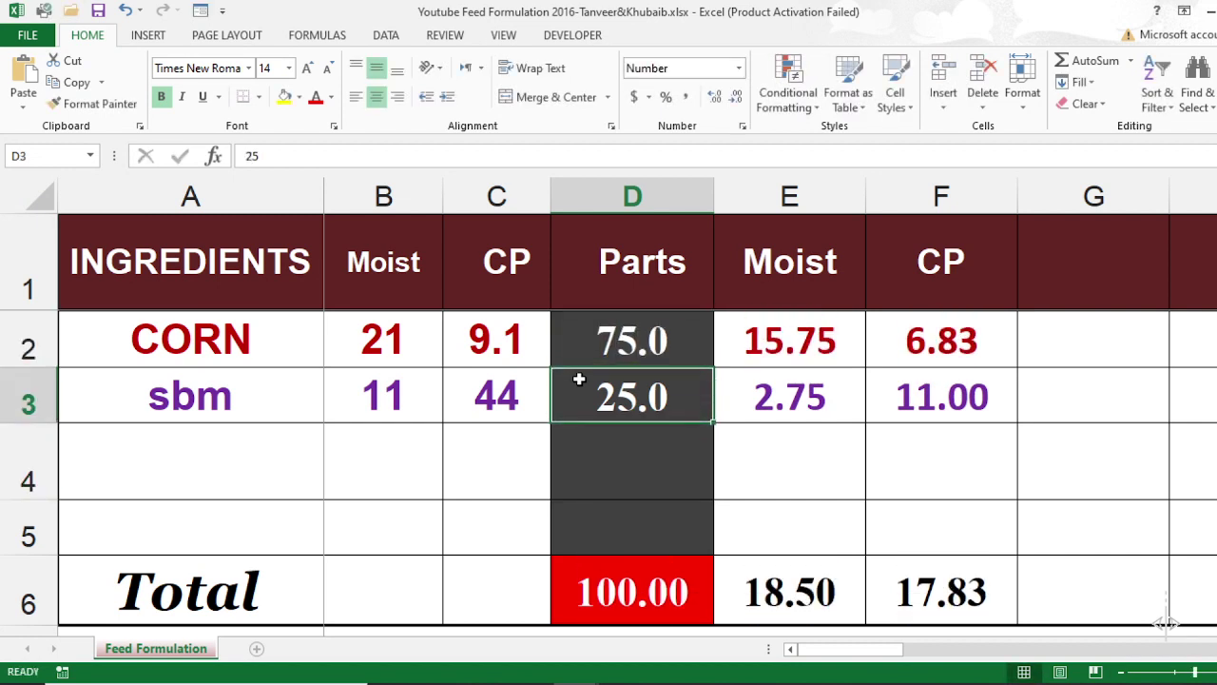
Adjust the parts to 26 for sbm and 74 for corn
left_click(599, 338)
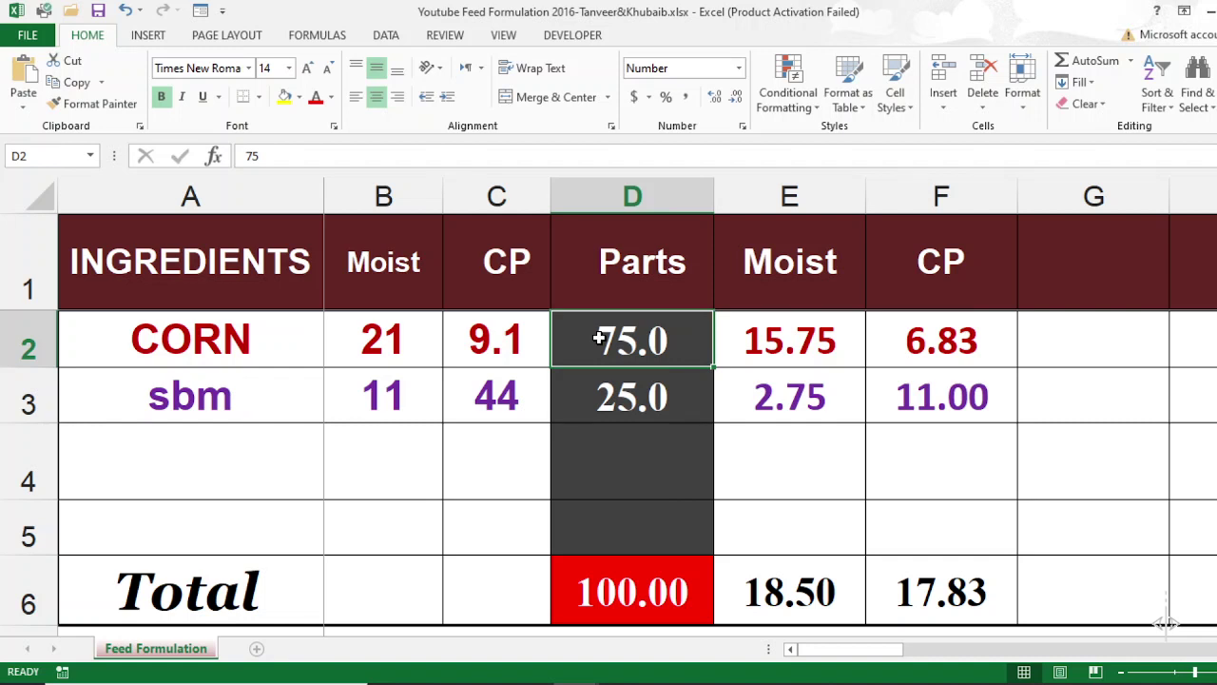
key("Down")
type("26")
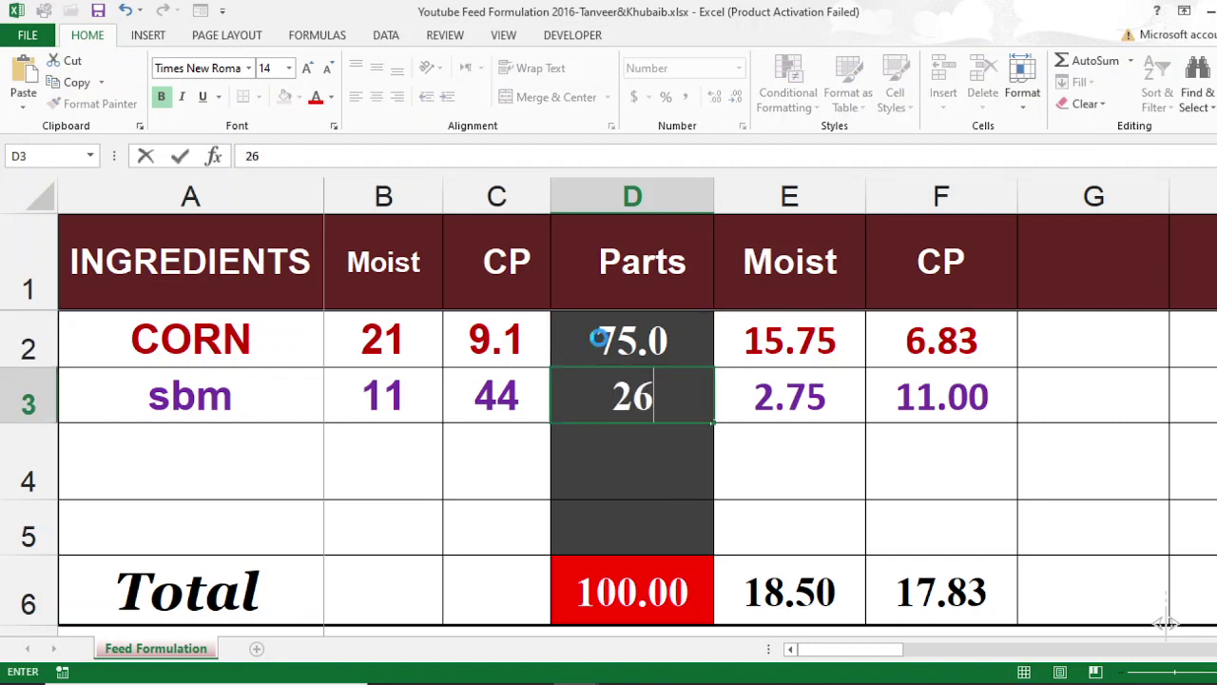
key("Return")
key("Up")
key("Up")
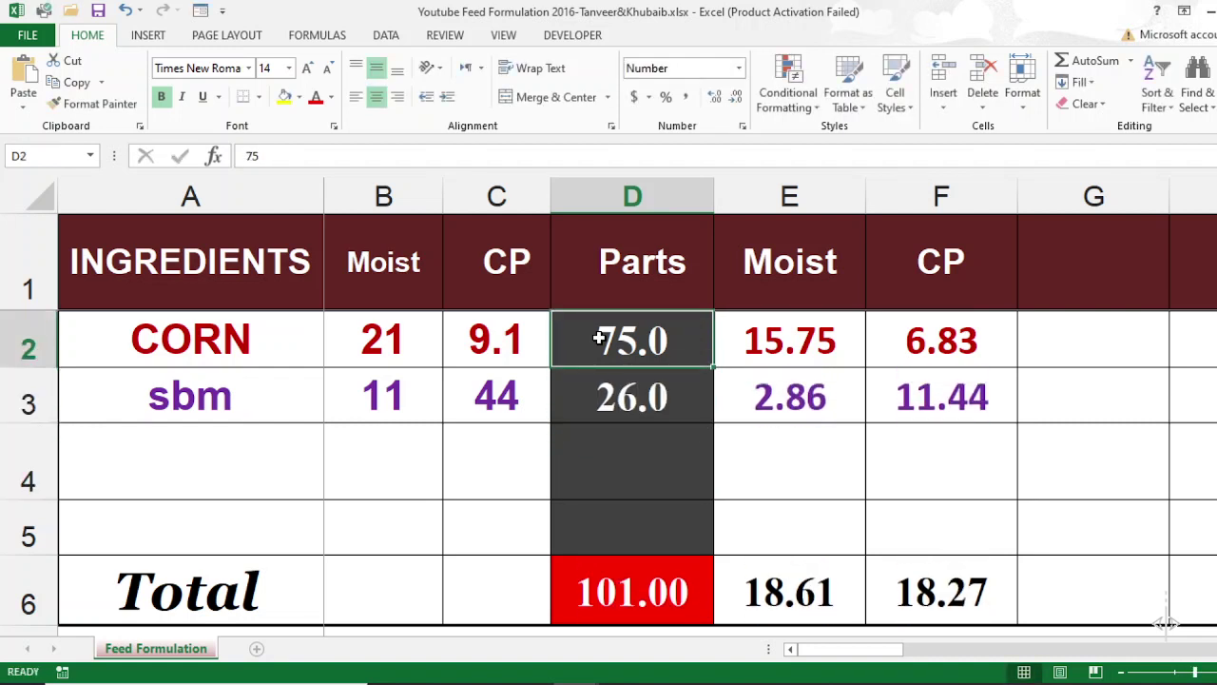
type("74")
key("Return")
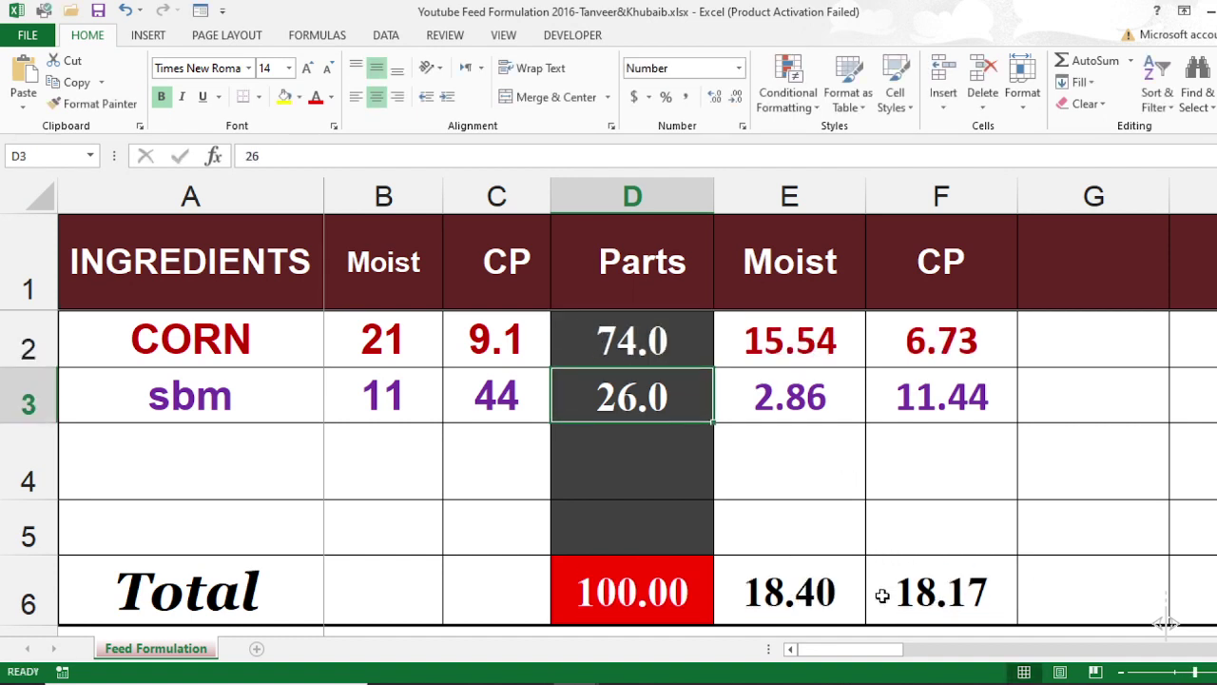
Fill the total CP cell F6 with yellow
left_click(916, 563)
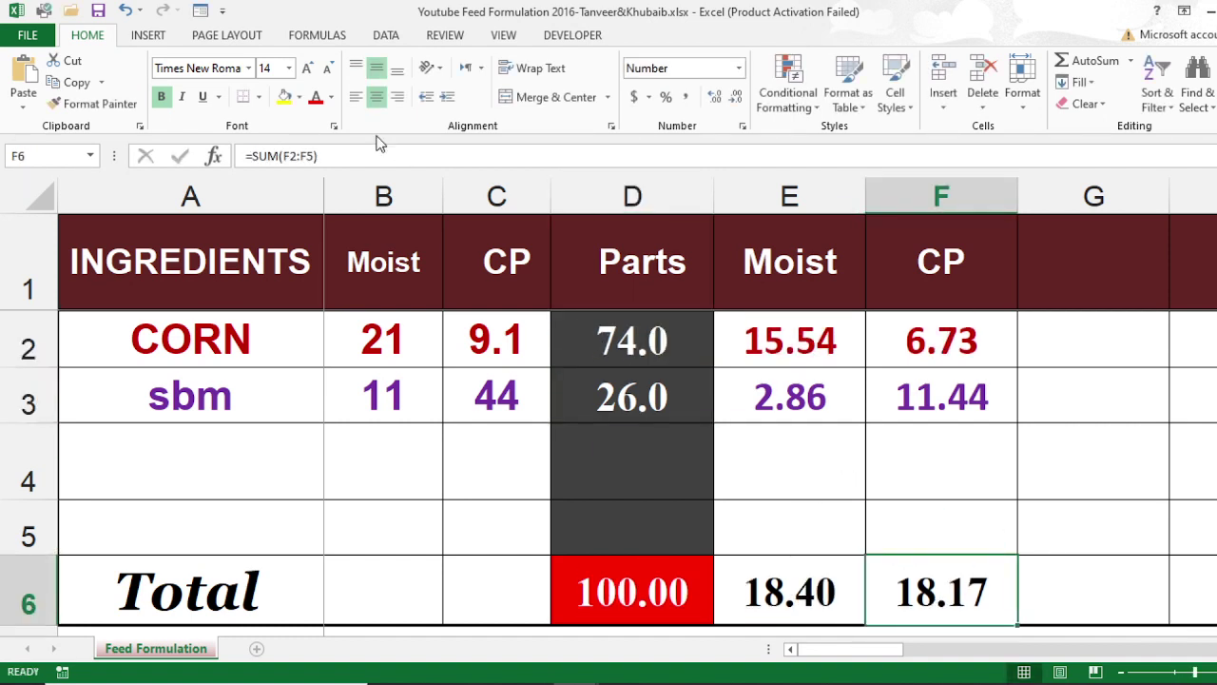
left_click(284, 96)
left_click(934, 542)
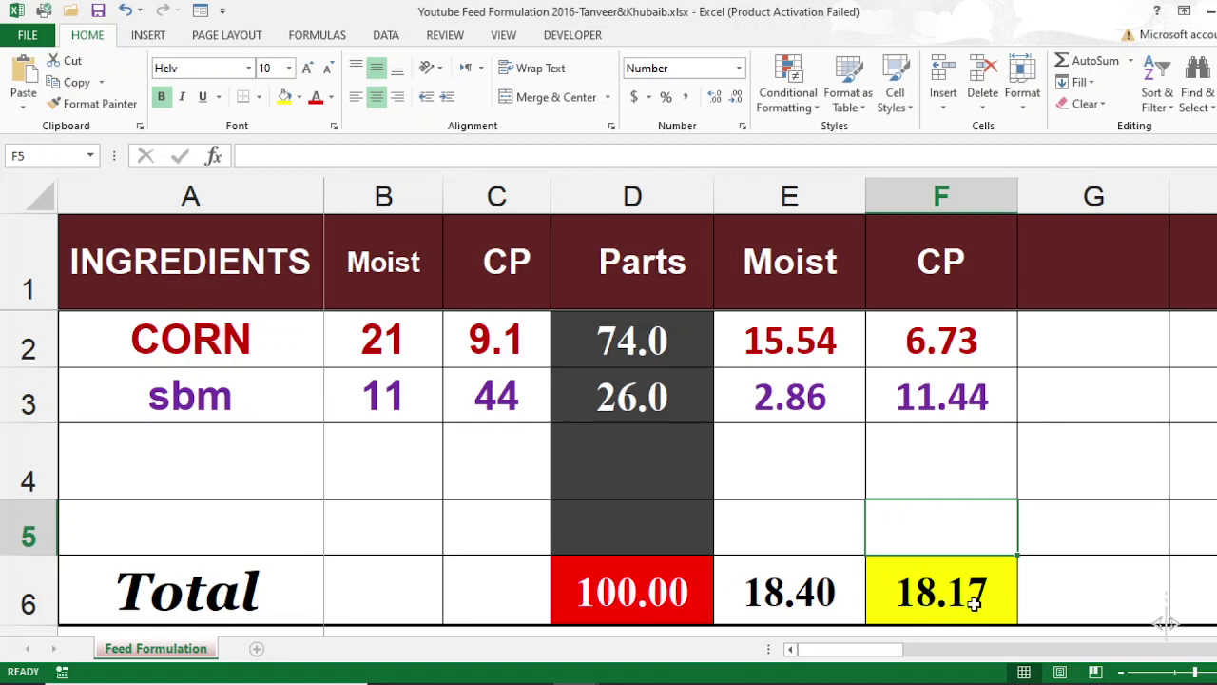
Halve the batch by setting the parts to 37 for corn and 13 for sbm
left_click(615, 353)
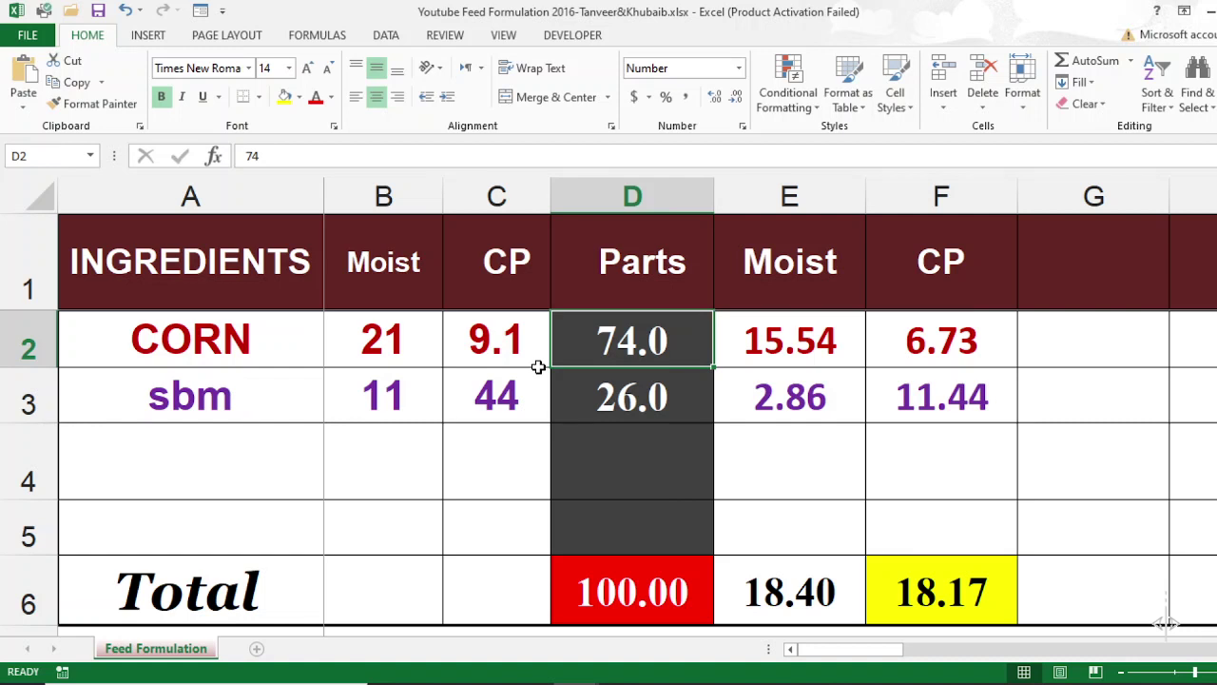
type("37")
key("Return")
type("26")
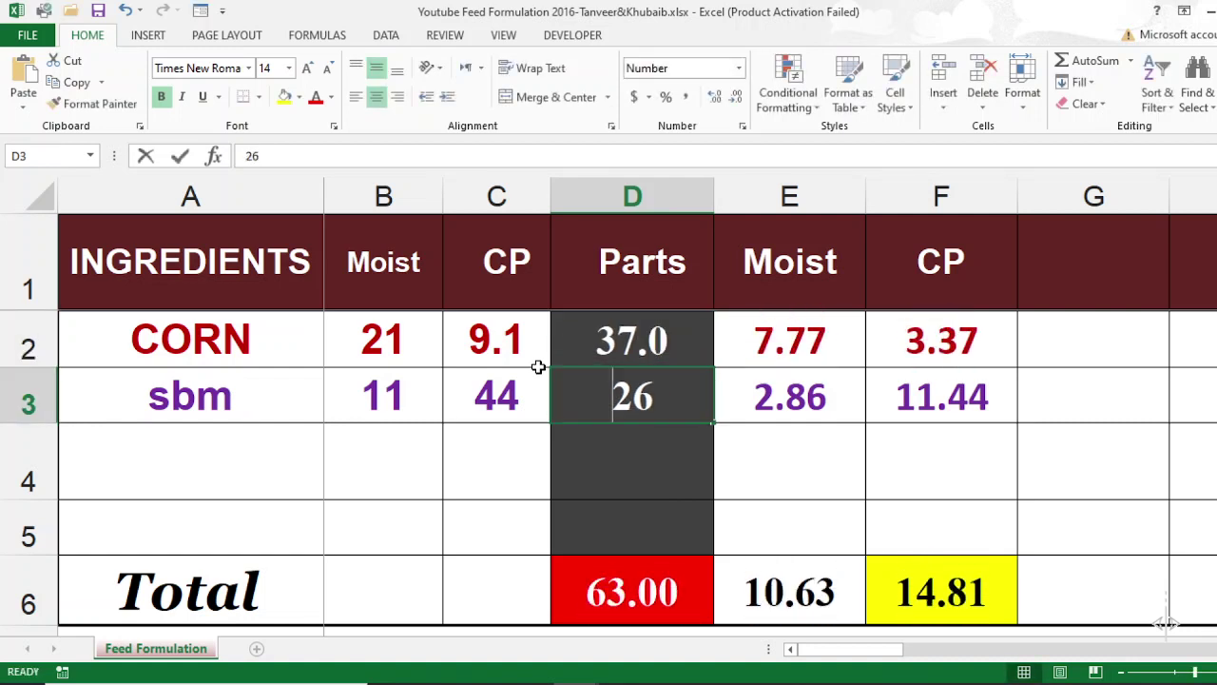
key("BackSpace")
key("BackSpace")
type("13")
key("Return")
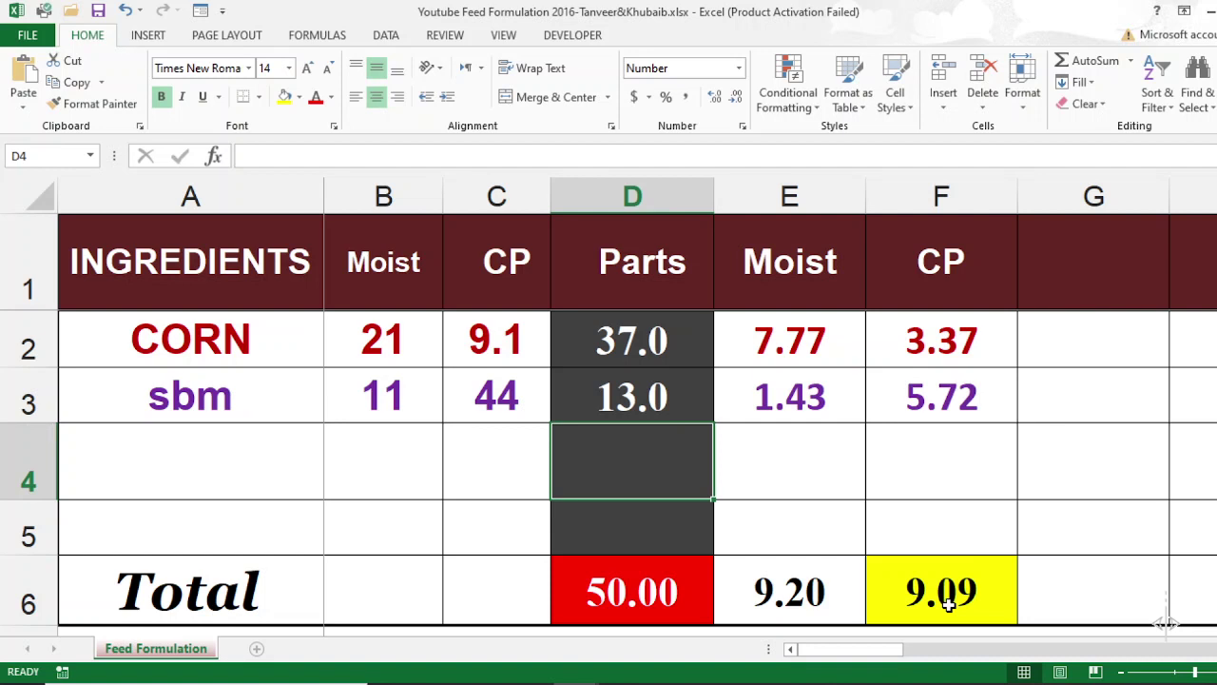
Return the parts to 74 for corn and 26 for sbm
key("Up")
key("Up")
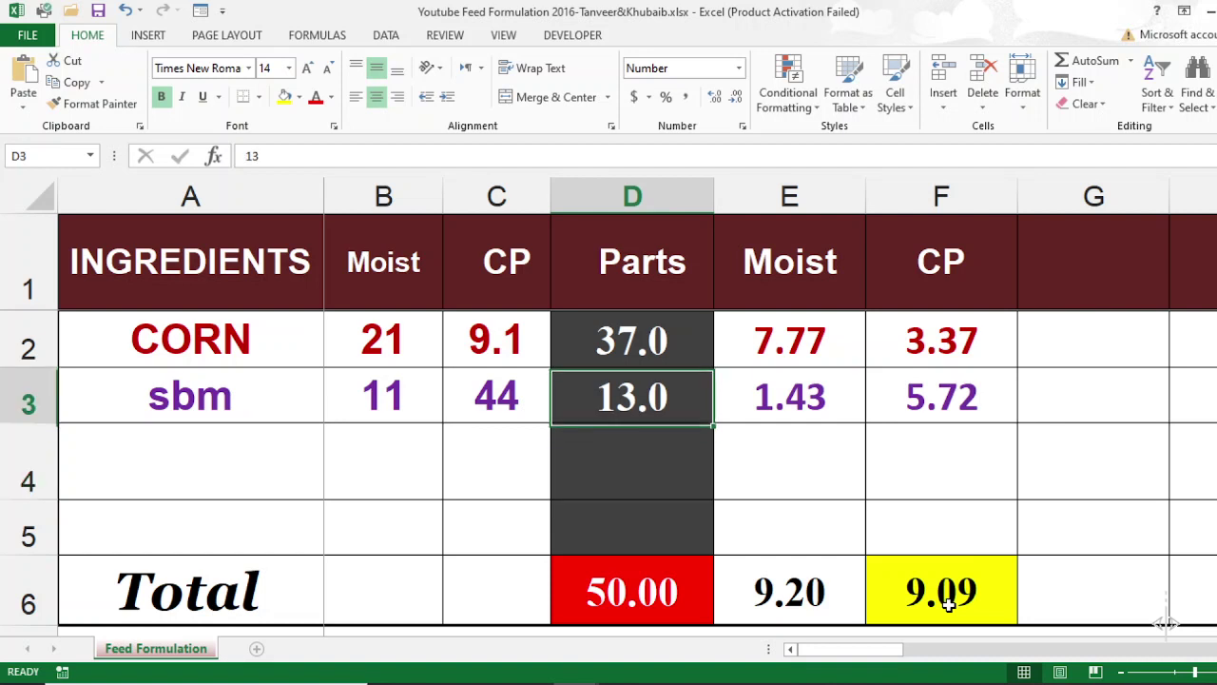
type("74")
key("Return")
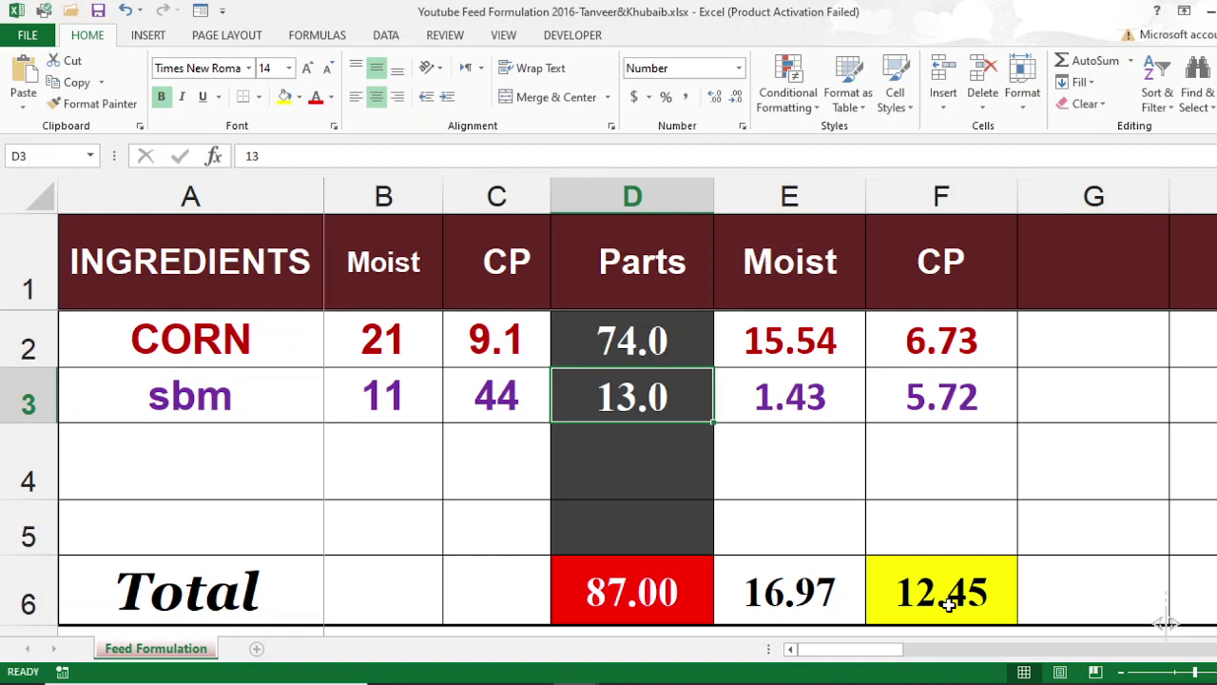
type("26")
key("Return")
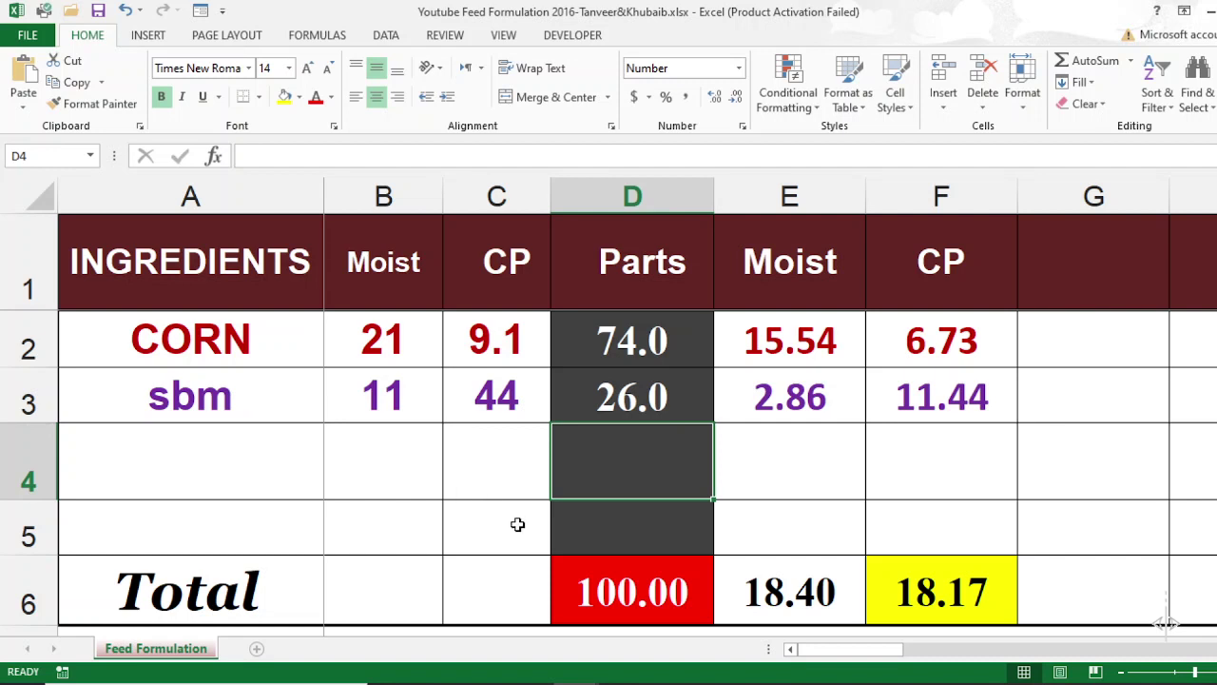
Remove the division by 100 from corn's calculated CP in F2, leaving the formula =(C2*D2)
left_click(975, 324)
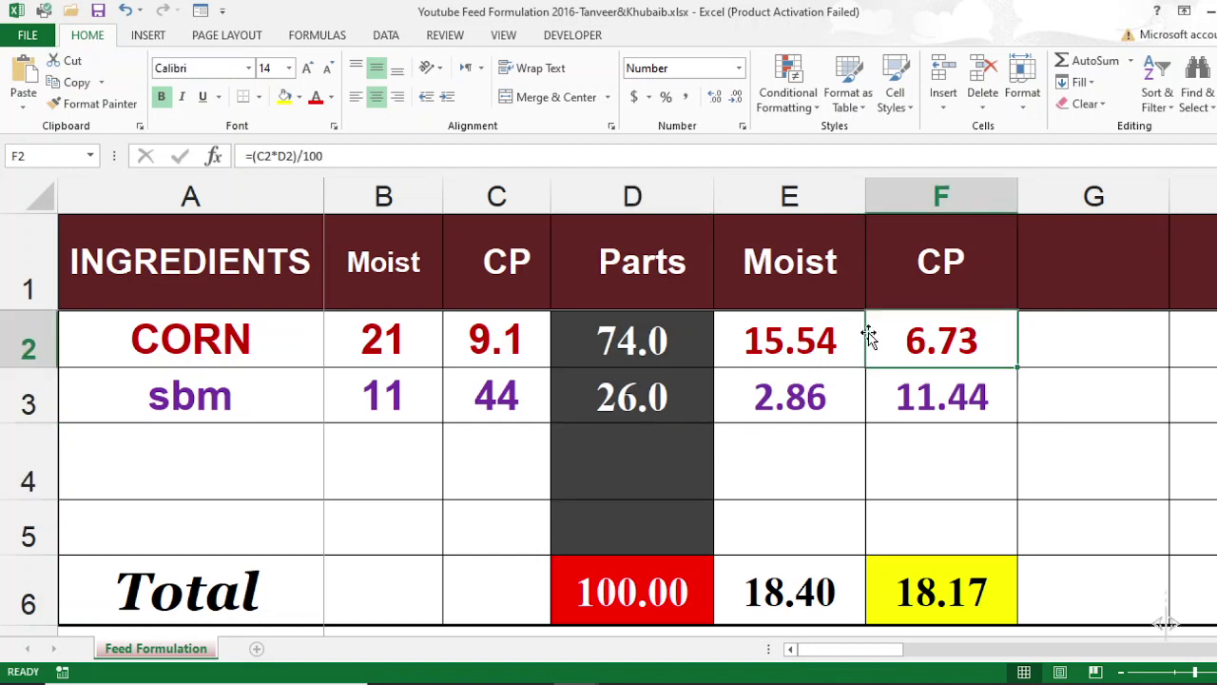
left_click(326, 166)
key("BackSpace")
key("BackSpace")
key("BackSpace")
key("BackSpace")
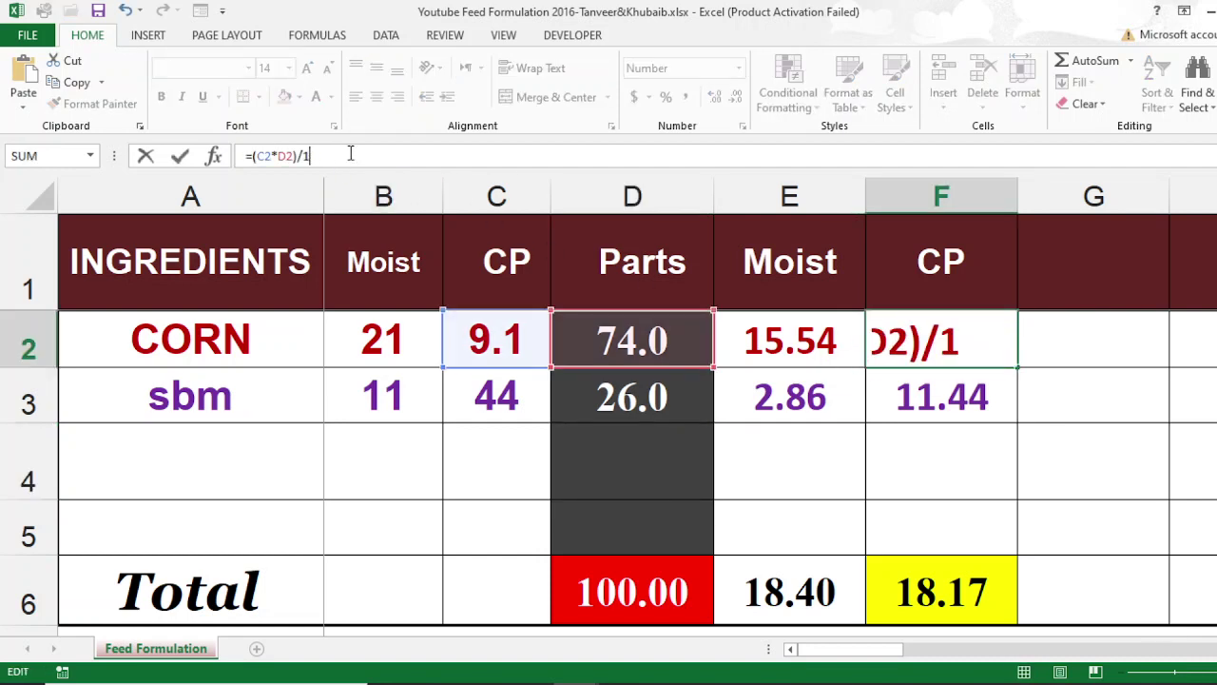
key("Return")
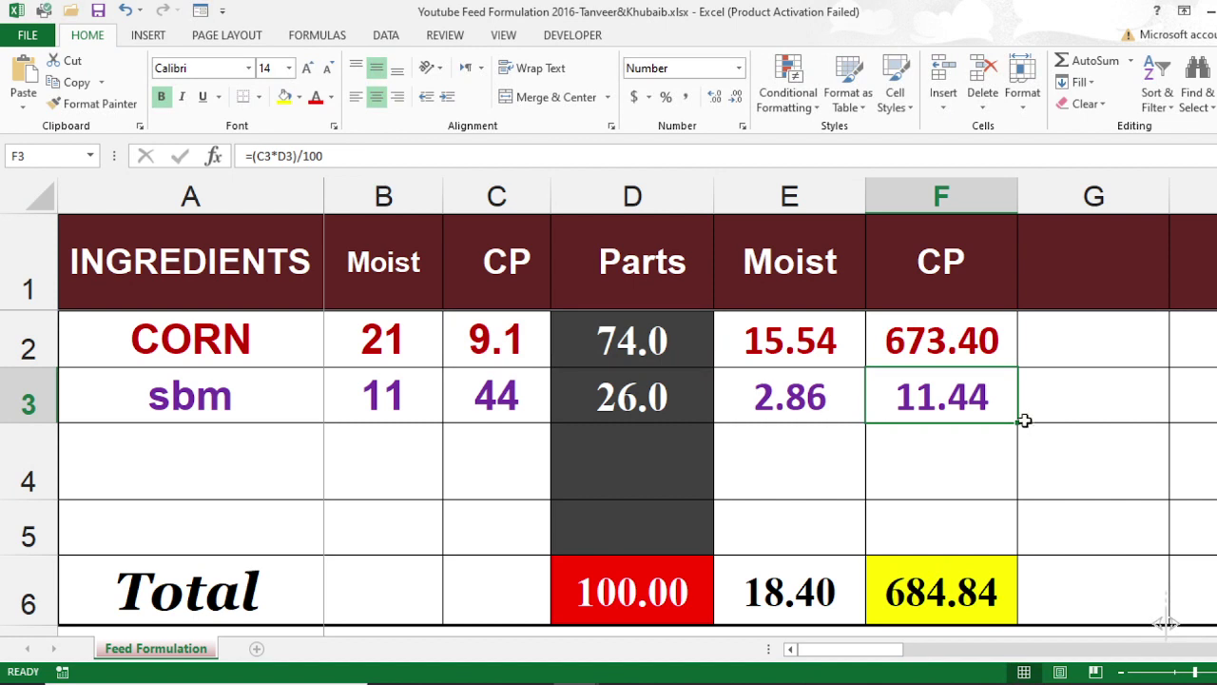
Remove the division by 100 from sbm's calculated CP in F3, leaving the formula =(C3*D3)
left_click(378, 152)
key("BackSpace")
key("BackSpace")
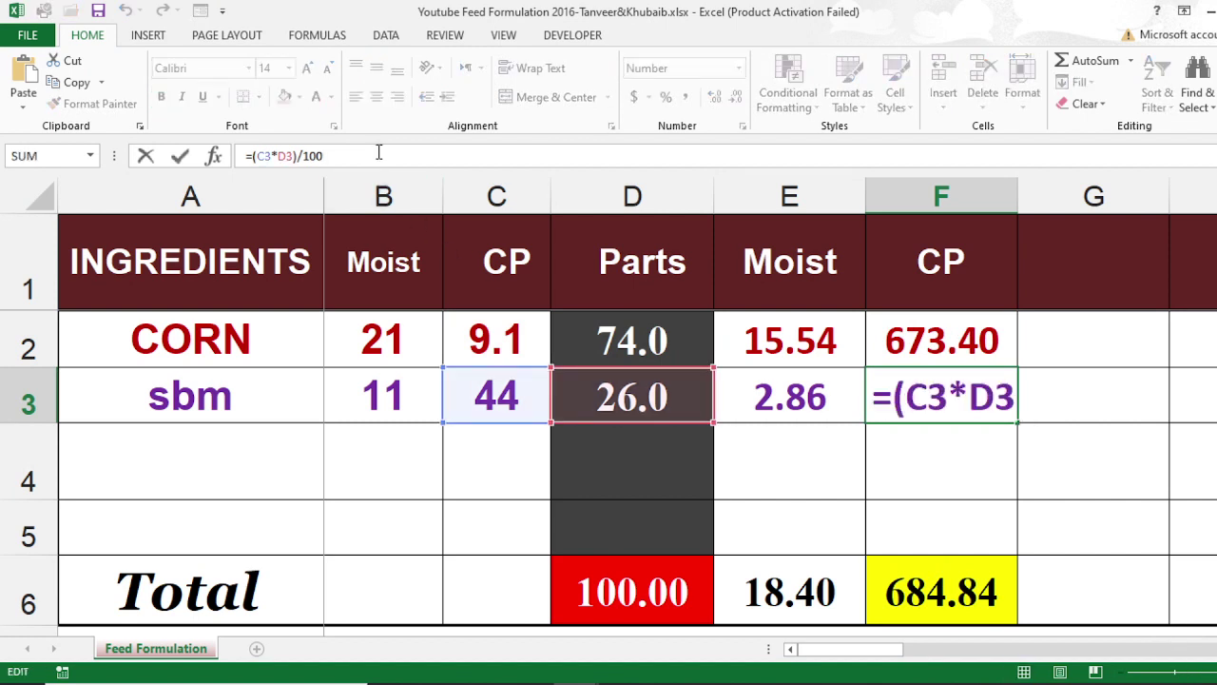
key("BackSpace")
key("BackSpace")
key("Return")
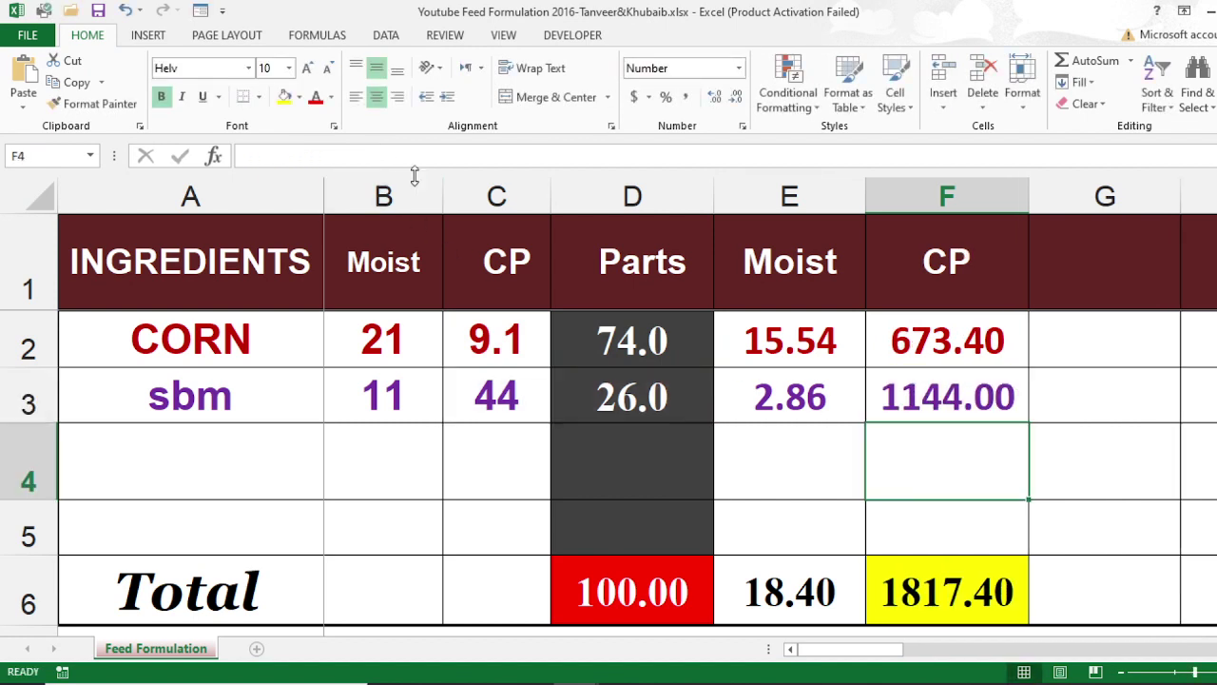
left_click(895, 349)
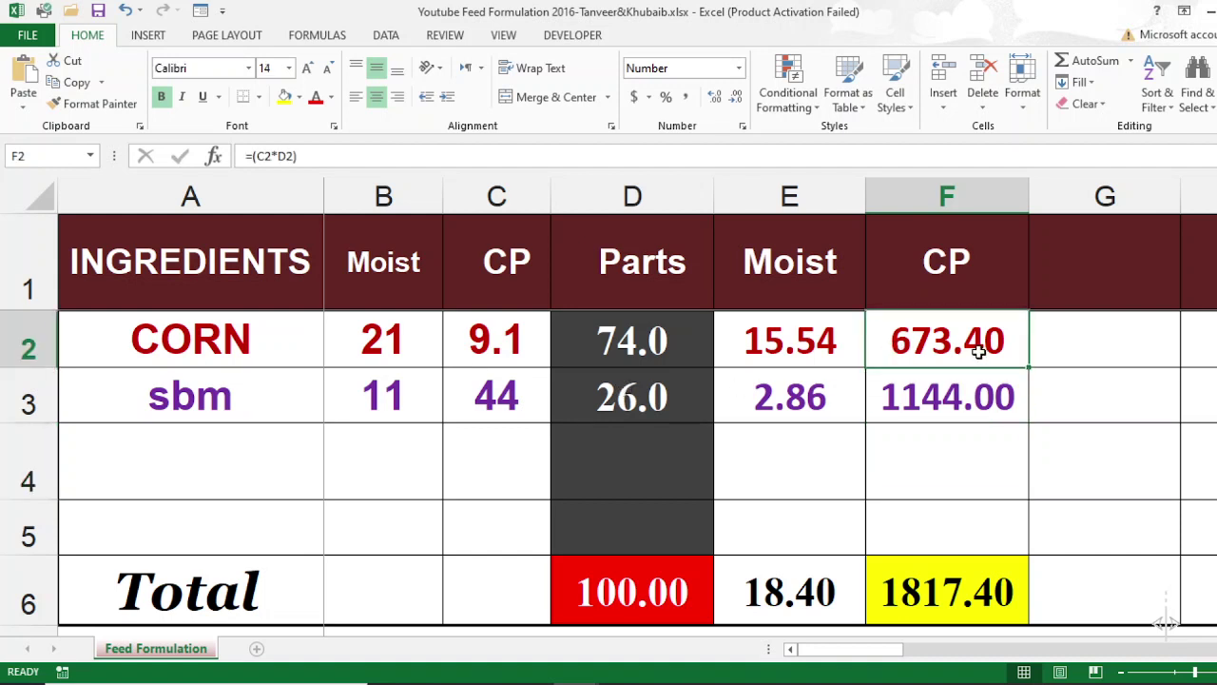
left_click(632, 399)
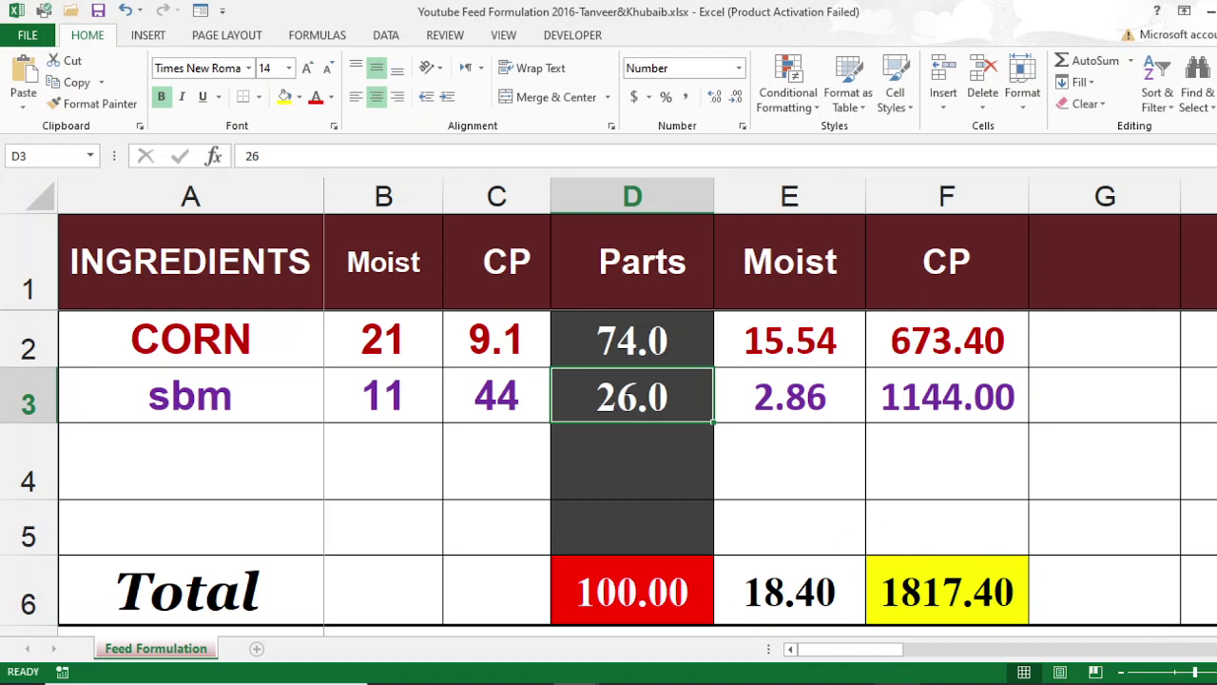
key("alt+Tab")
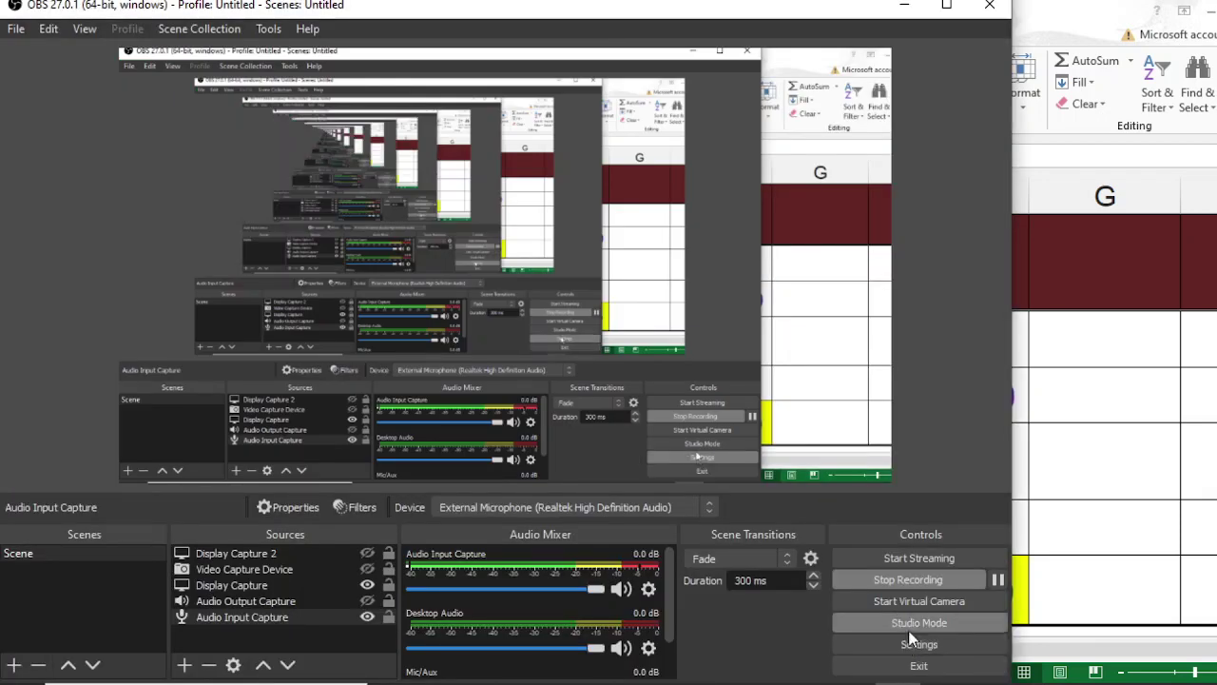